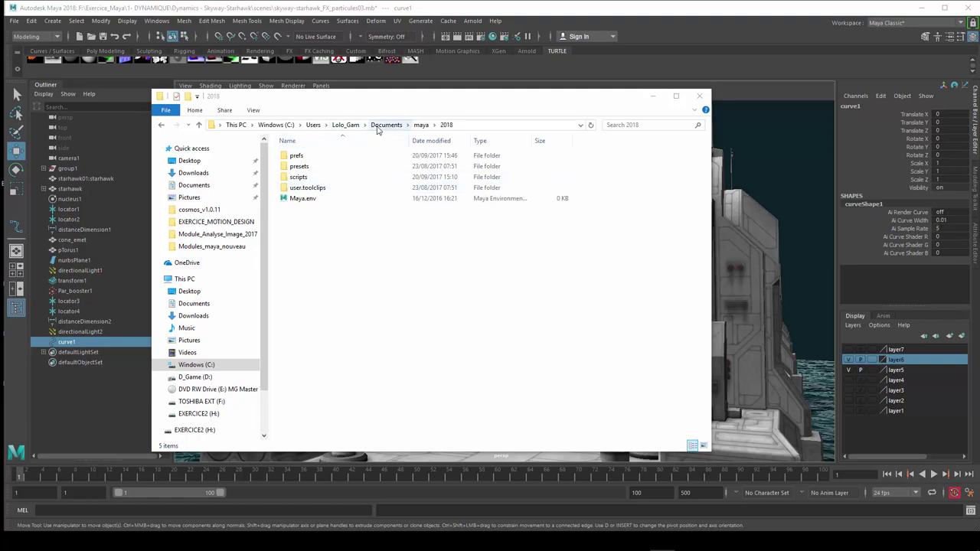
- Open the scripts folder and load its userSetup.py file in Notepad
{"action": "double_click", "coordinate": [302, 179]}
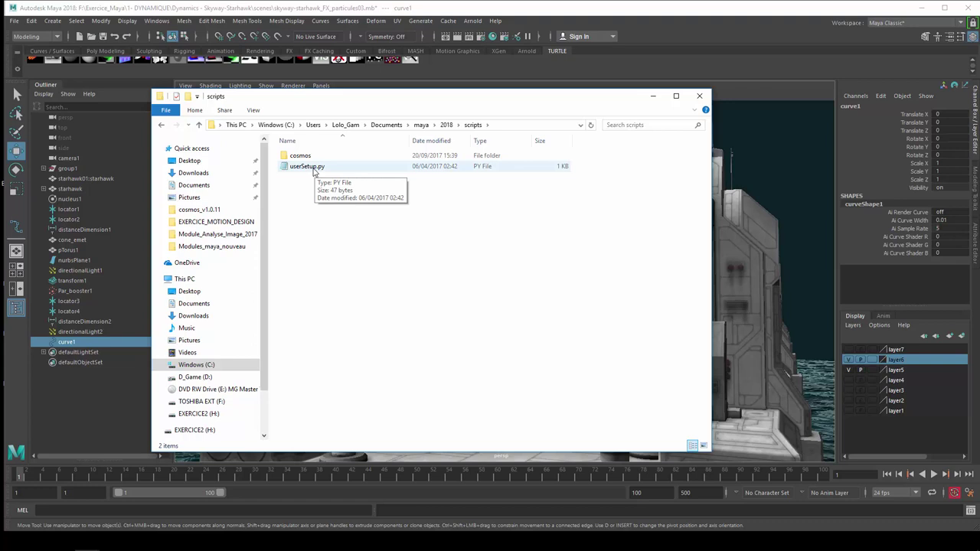
{"action": "double_click", "coordinate": [313, 169]}
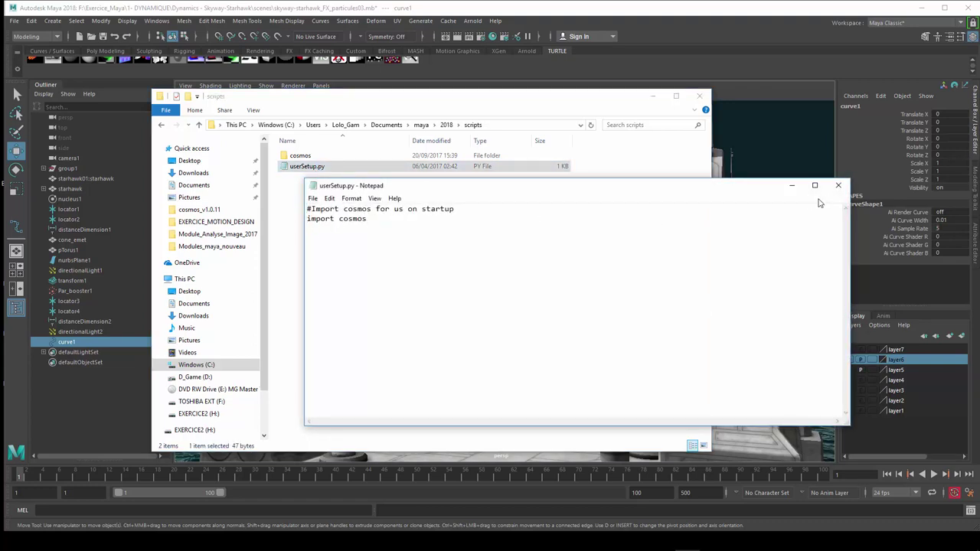
- Close the userSetup.py file in Notepad
{"action": "left_click", "coordinate": [837, 184]}
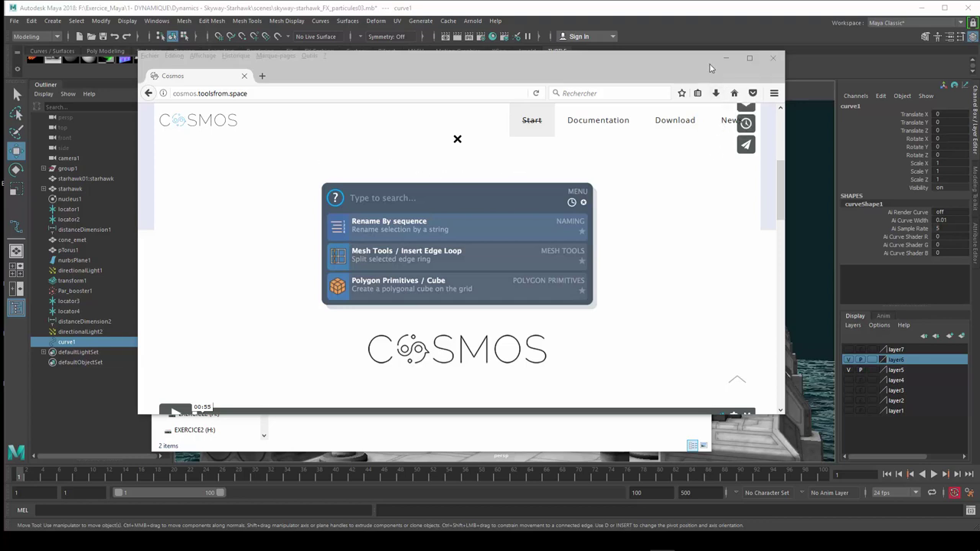
- Minimize the Firefox window showing the Cosmos website
{"action": "left_click_drag", "start_coordinate": [727, 63], "coordinate": [728, 81]}
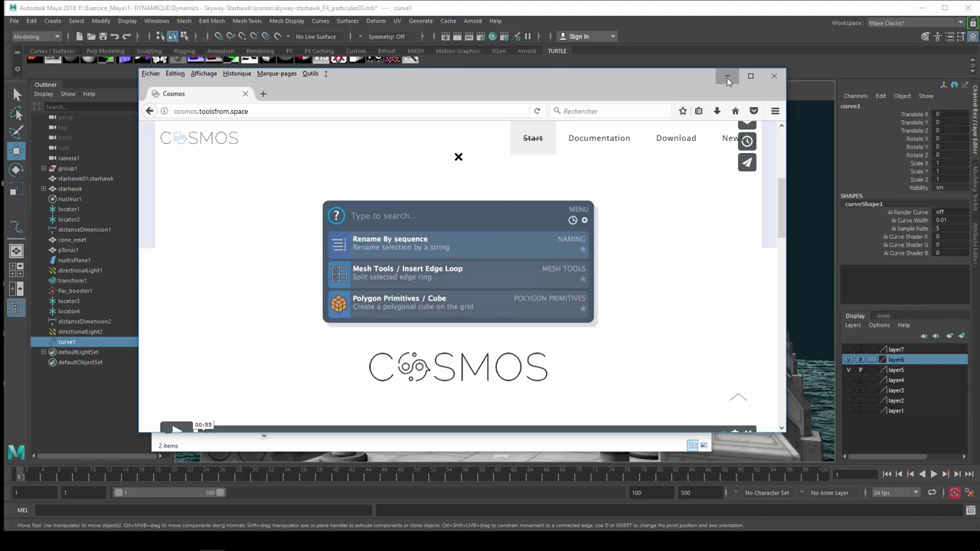
{"action": "left_click", "coordinate": [727, 78]}
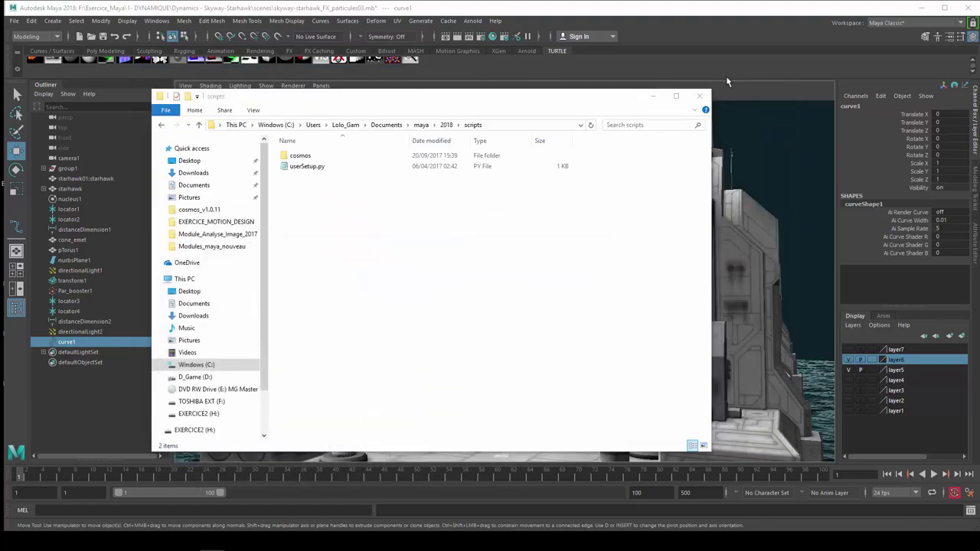
- Go up to the maya folder, then minimize File Explorer to reveal the Maya scene
{"action": "left_click", "coordinate": [421, 125]}
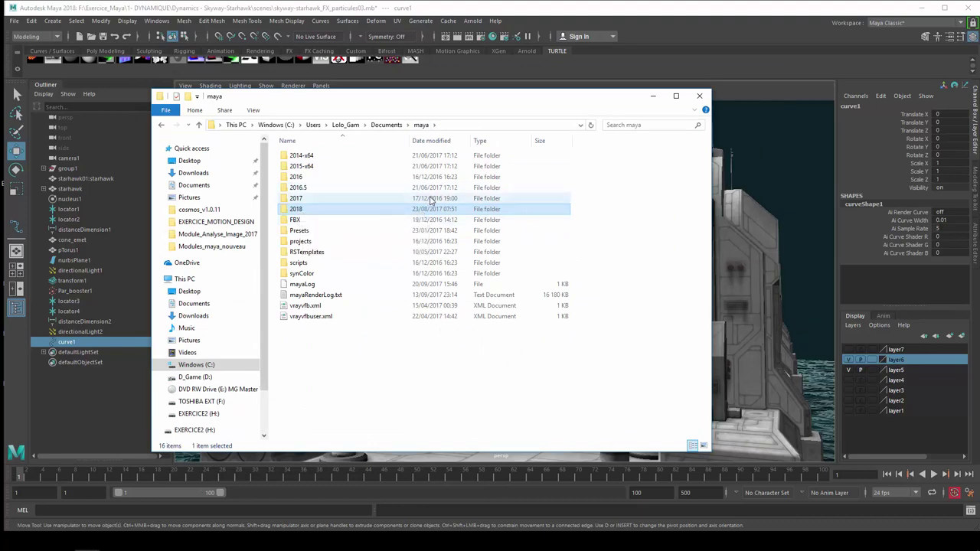
{"action": "left_click_drag", "start_coordinate": [507, 103], "coordinate": [531, 99]}
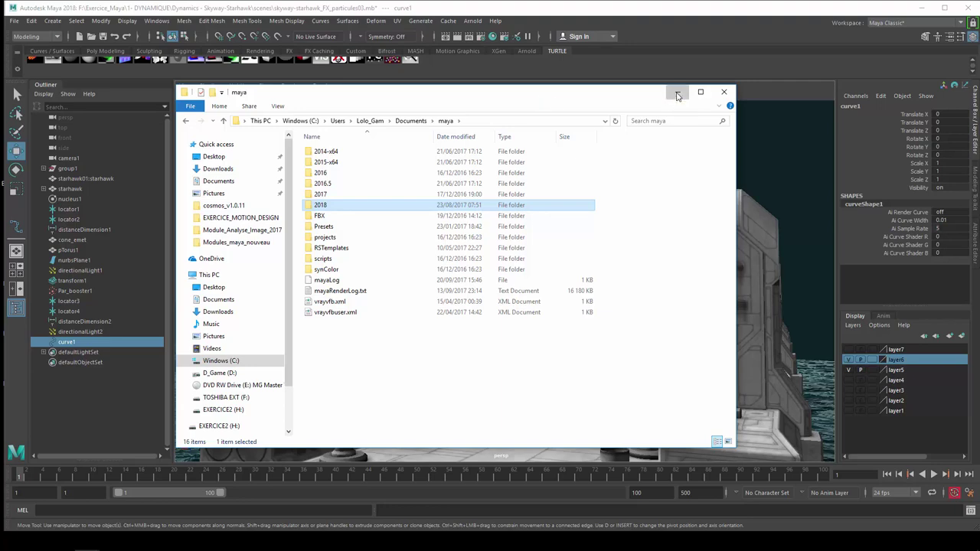
{"action": "left_click", "coordinate": [677, 96]}
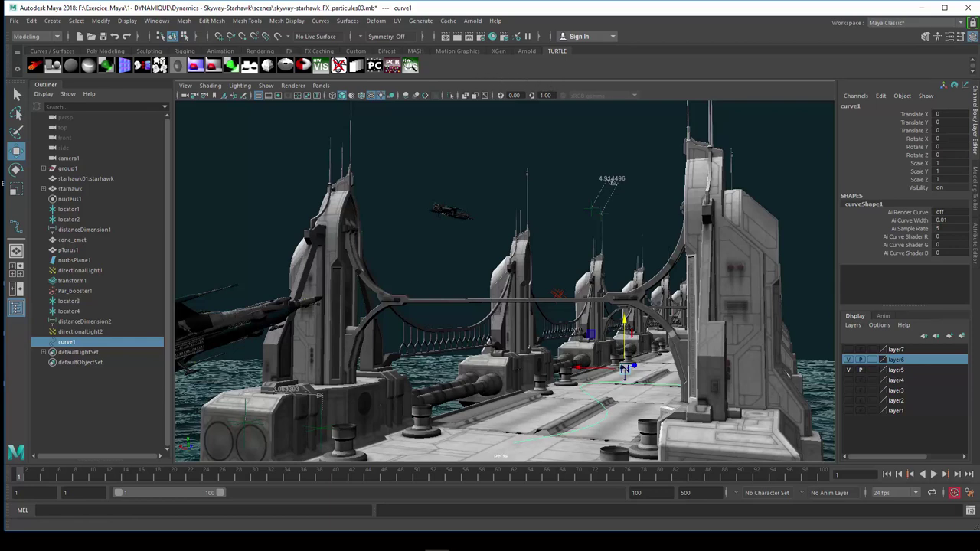
- Switch to Firefox showing the Cosmos documentation's Installation page
{"action": "key", "text": "alt+Tab"}
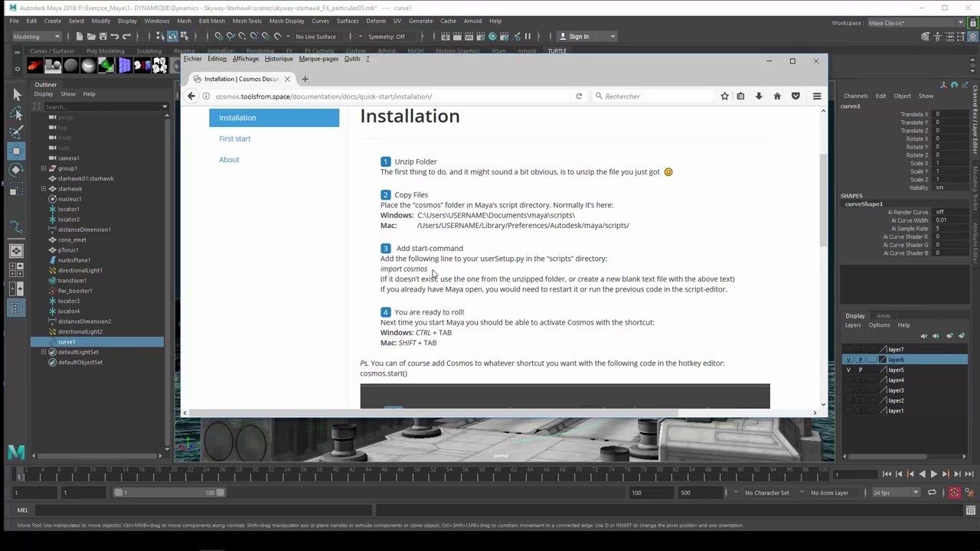
- Select the 'import cosmos' start-up line on the page, then minimize Firefox
{"action": "left_click_drag", "start_coordinate": [440, 273], "coordinate": [381, 273]}
{"action": "left_click_drag", "start_coordinate": [693, 73], "coordinate": [663, 79]}
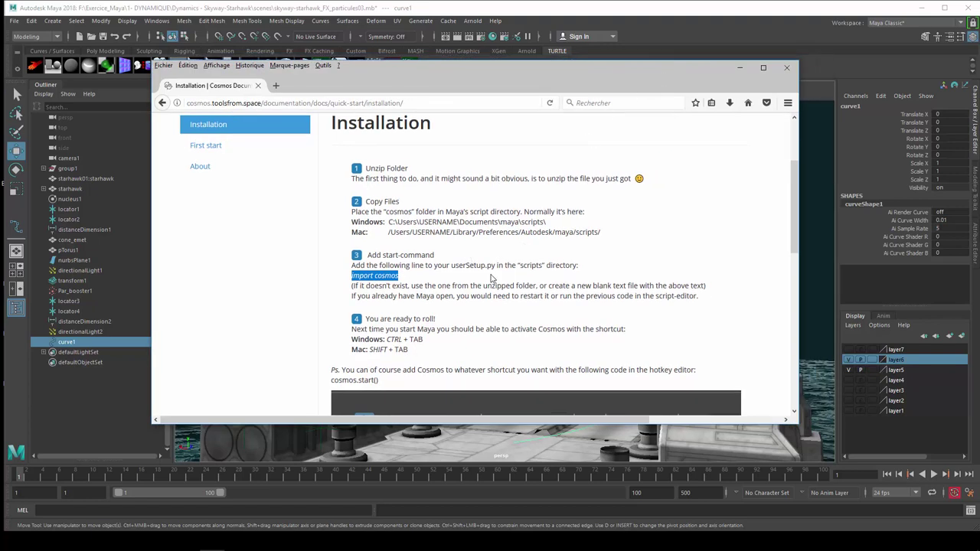
{"action": "left_click", "coordinate": [739, 70]}
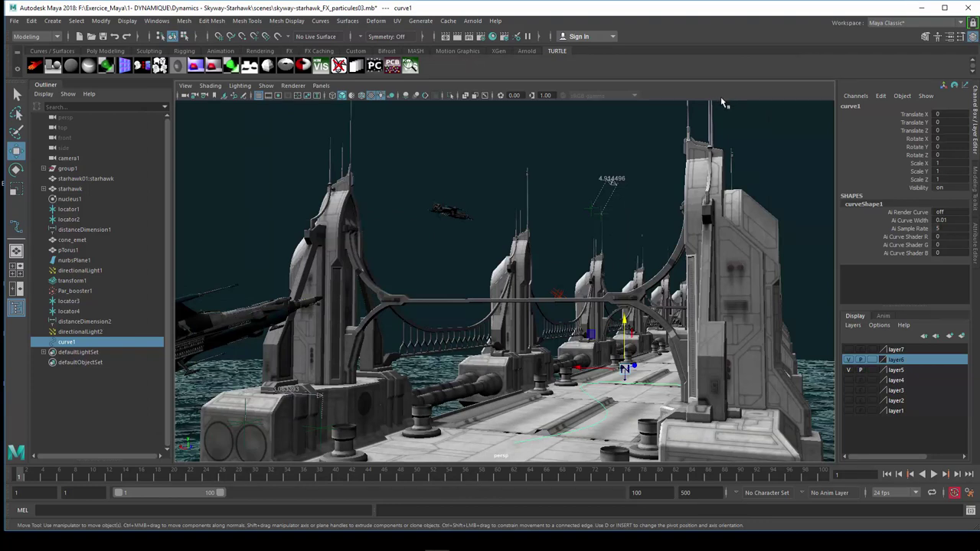
- Bring up the Cosmos command search popup over the Maya viewport
{"action": "key", "text": "ctrl+f"}
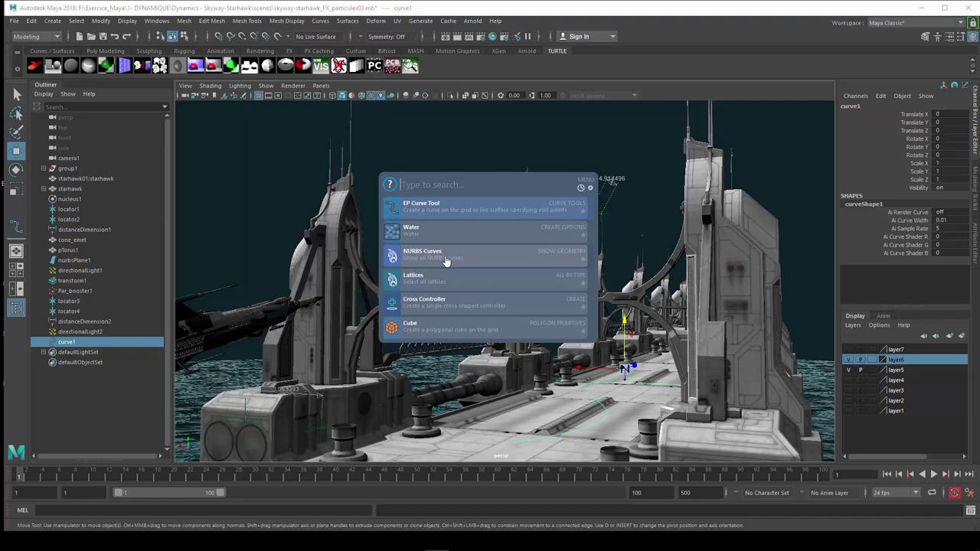
- Search 'cube' in Cosmos, create a polygon cube, and move it onto the bridge deck
{"action": "type", "text": "cube"}
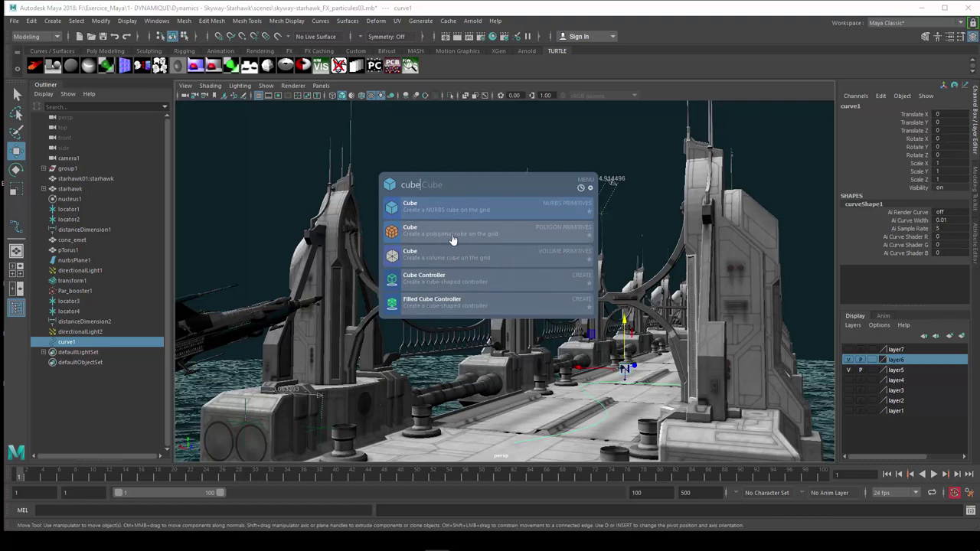
{"action": "left_click", "coordinate": [454, 243]}
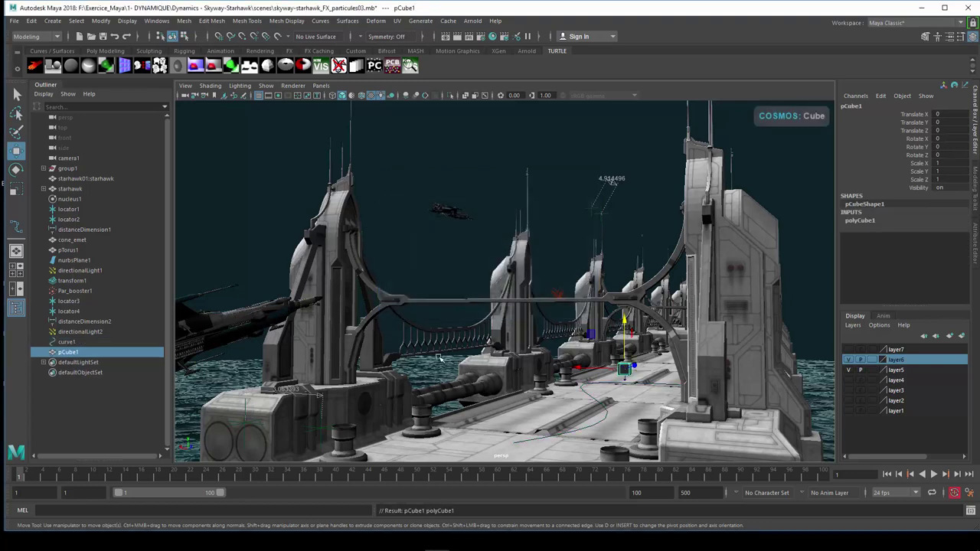
{"action": "mouse_move", "coordinate": [624, 320]}
{"action": "left_mouse_down"}
{"action": "mouse_move", "coordinate": [635, 361]}
{"action": "mouse_move", "coordinate": [494, 356]}
{"action": "mouse_move", "coordinate": [459, 387]}
{"action": "left_mouse_up"}
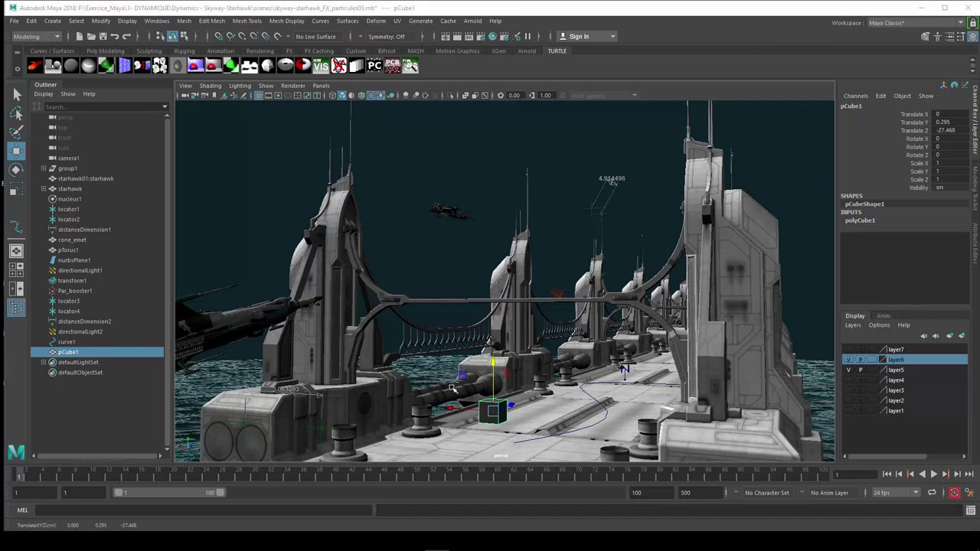
{"action": "key", "text": "Tab"}
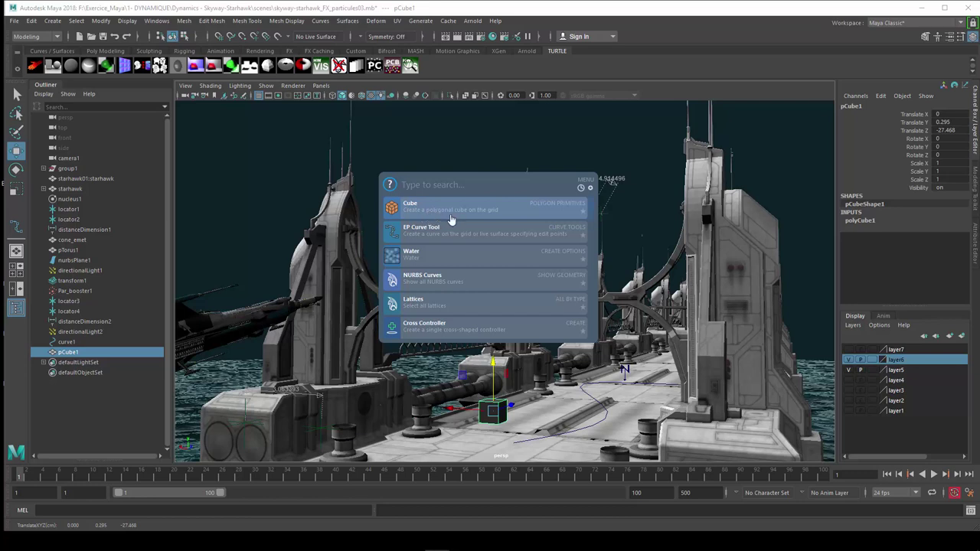
- Remove the duplicate cube, select pCube1, and dismiss the reopened Cosmos launcher
{"action": "left_click", "coordinate": [411, 210]}
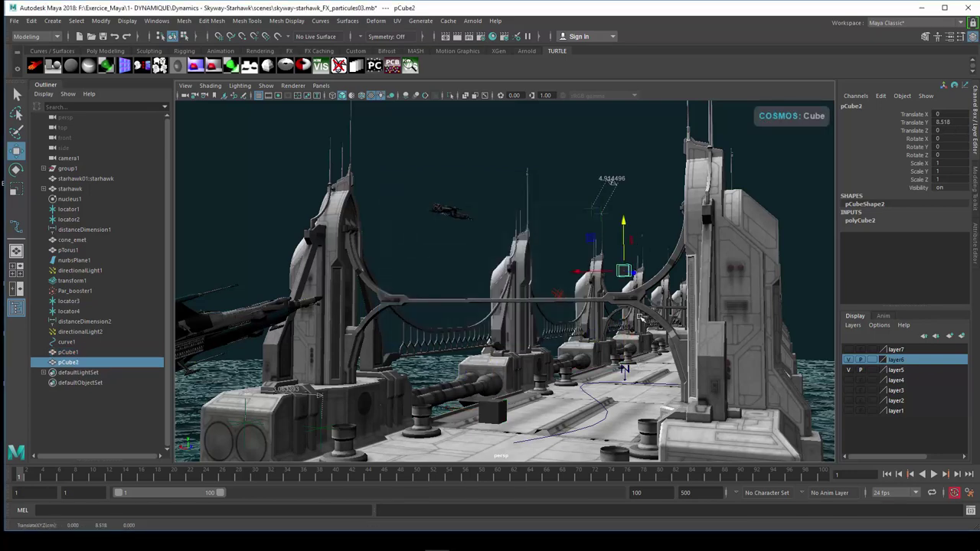
{"action": "key", "text": "Delete"}
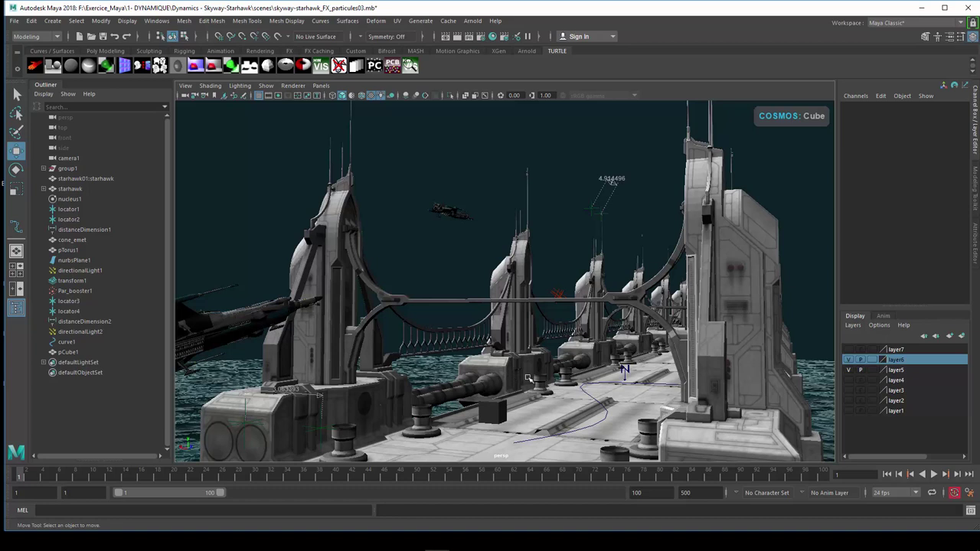
{"action": "left_click", "coordinate": [491, 417]}
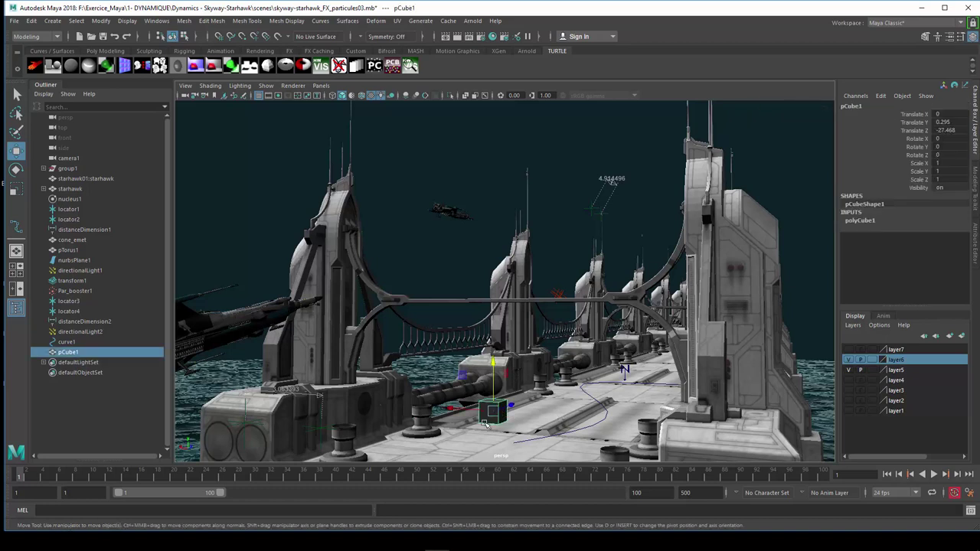
{"action": "key", "text": "Tab"}
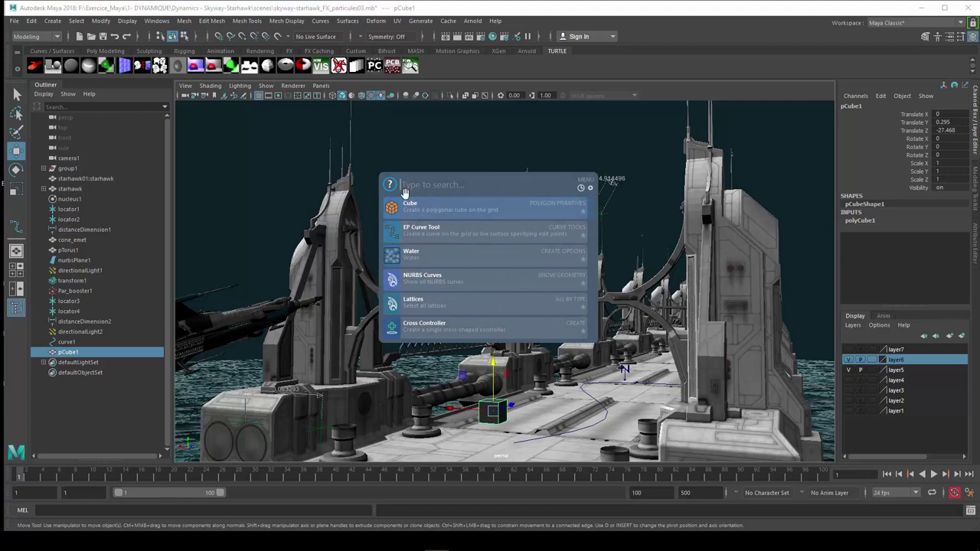
{"action": "left_click", "coordinate": [405, 191]}
{"action": "key", "text": "Escape"}
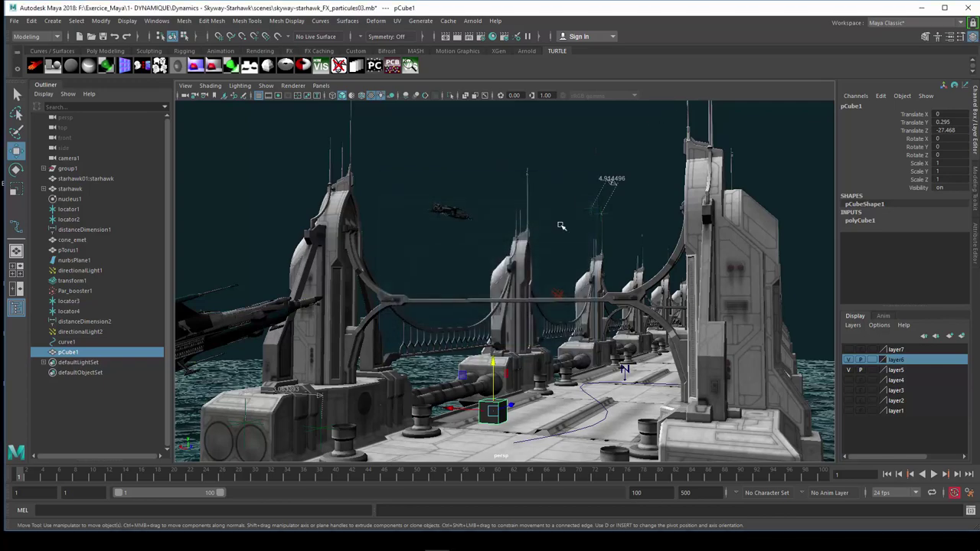
- Delete the small test cube pCube1 from the bridge
{"action": "left_click_drag", "start_coordinate": [518, 339], "coordinate": [583, 316], "text": "alt"}
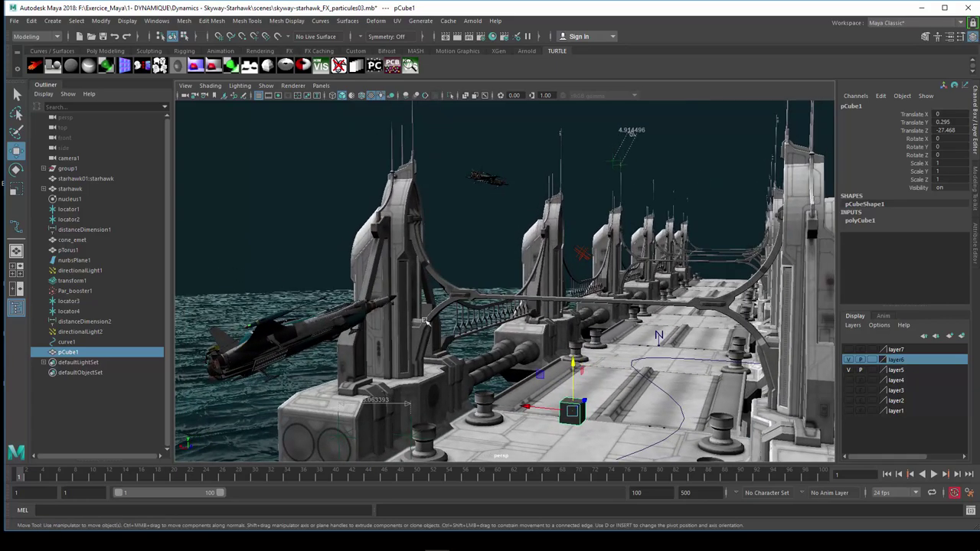
{"action": "left_click_drag", "start_coordinate": [601, 369], "coordinate": [351, 314], "text": "alt"}
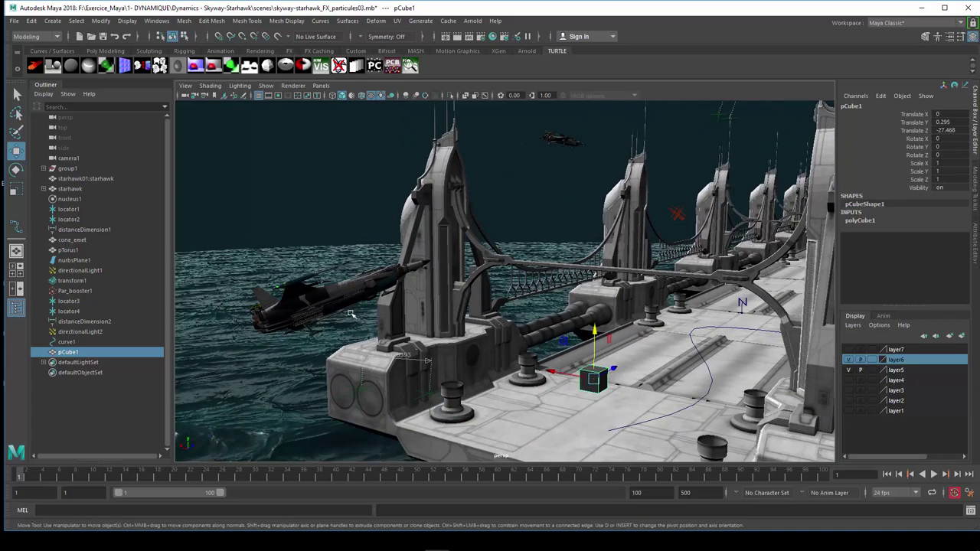
{"action": "left_click", "coordinate": [358, 299]}
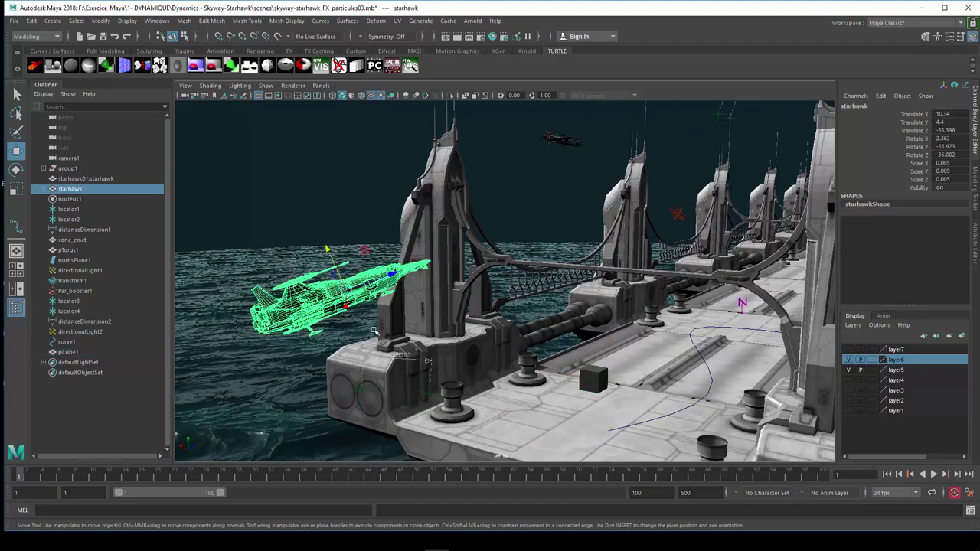
{"action": "left_click", "coordinate": [591, 384]}
{"action": "key", "text": "Delete"}
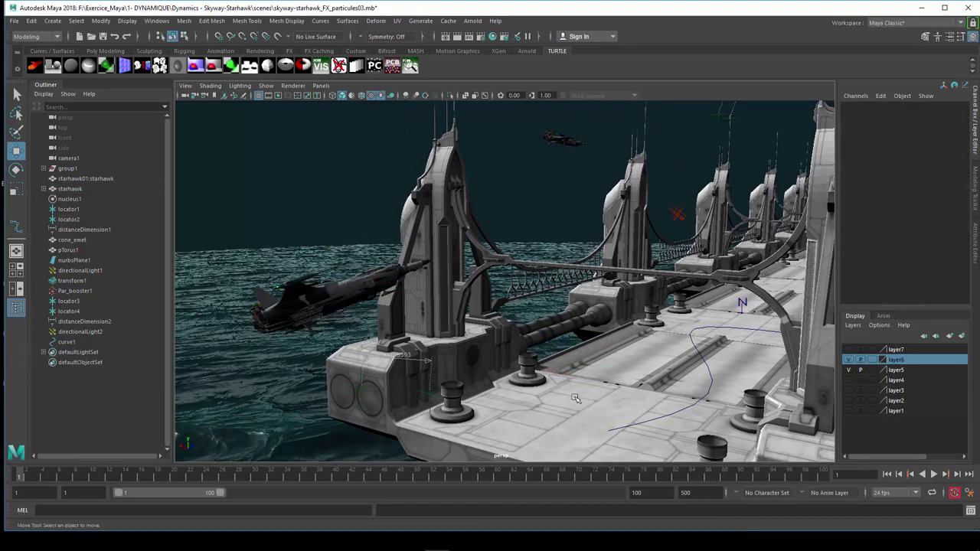
- Delete the blue path curve and bring up the Cosmos launcher again
{"action": "left_click_drag", "start_coordinate": [576, 398], "coordinate": [572, 407], "text": "alt"}
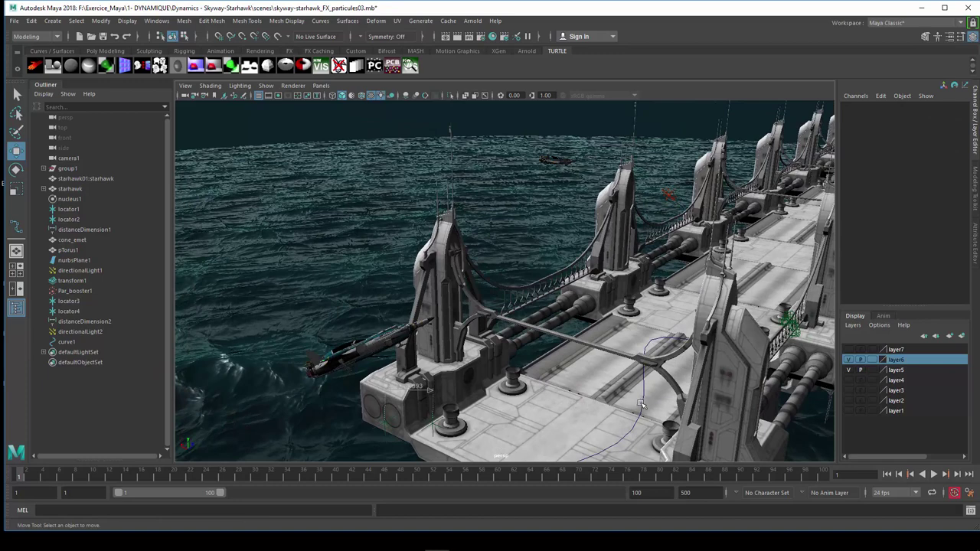
{"action": "left_click", "coordinate": [641, 405]}
{"action": "key", "text": "Delete"}
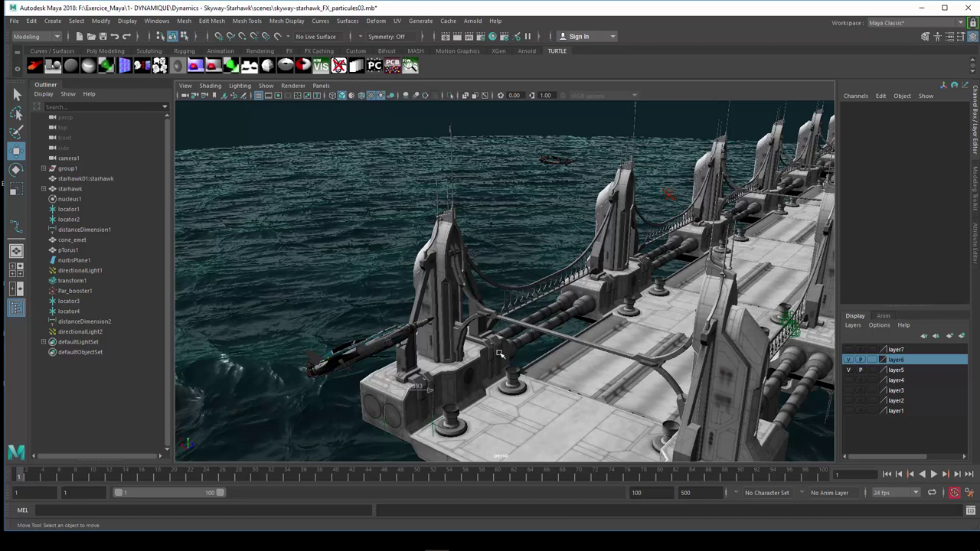
{"action": "key", "text": "Tab"}
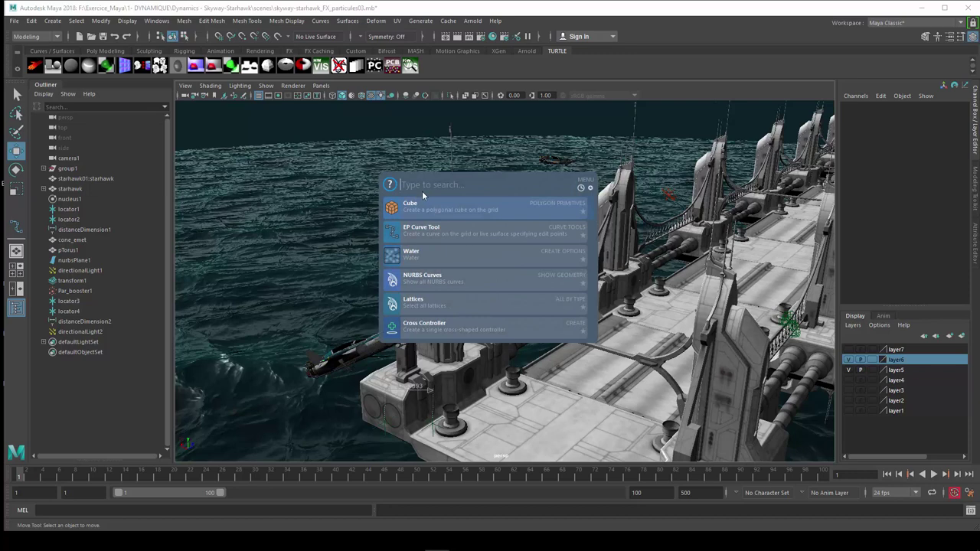
- Draw a five-point EP curve along the bridge deck with the EP Curve Tool from Cosmos
{"action": "type", "text": "Ep"}
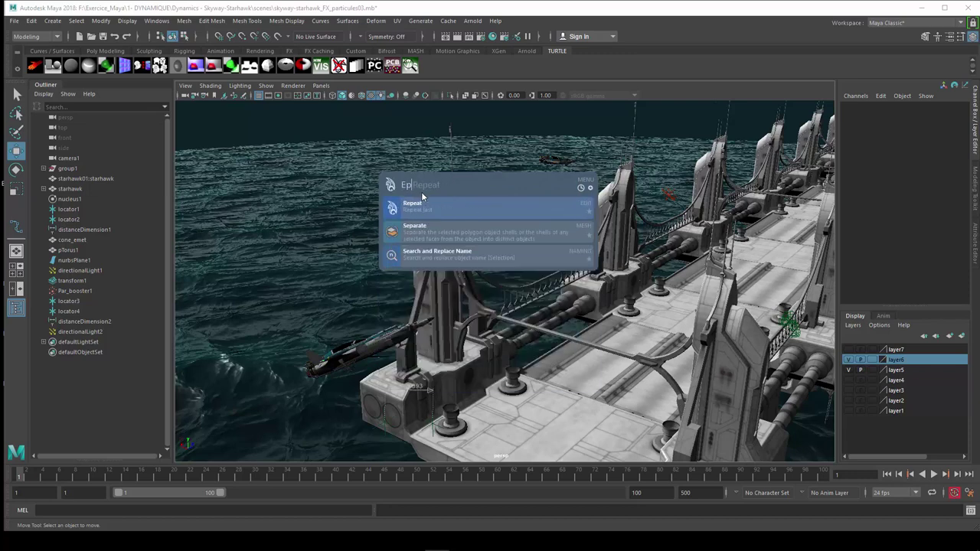
{"action": "type", "text": " curve"}
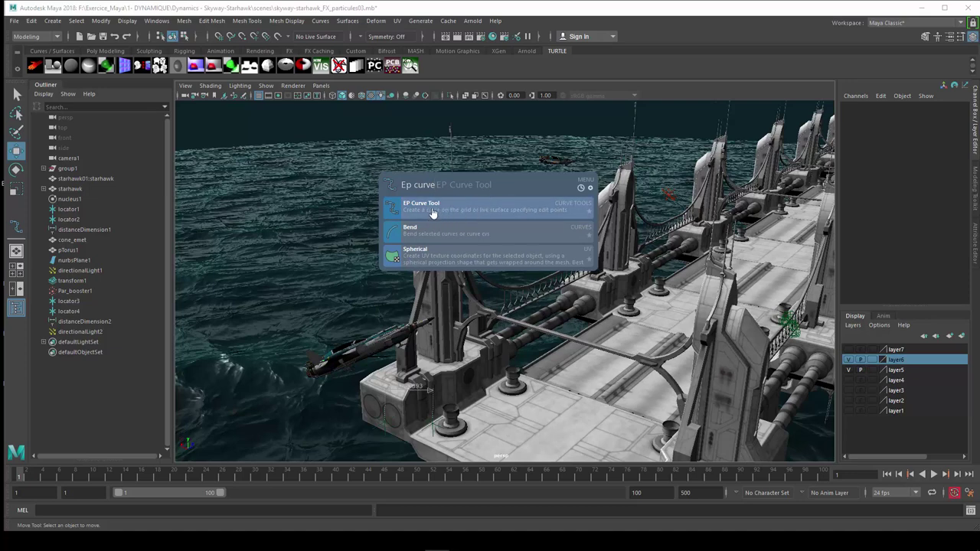
{"action": "left_click", "coordinate": [436, 212]}
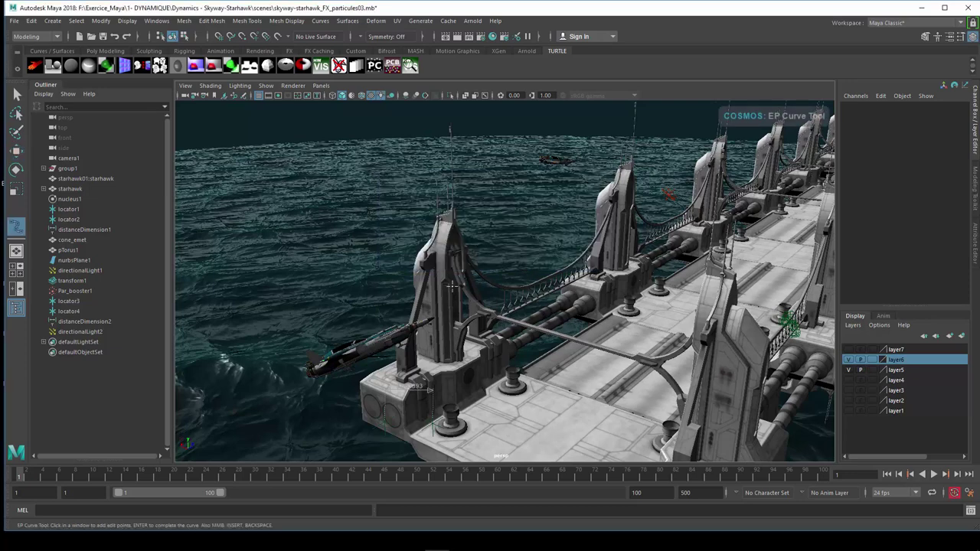
{"action": "left_click", "coordinate": [530, 426]}
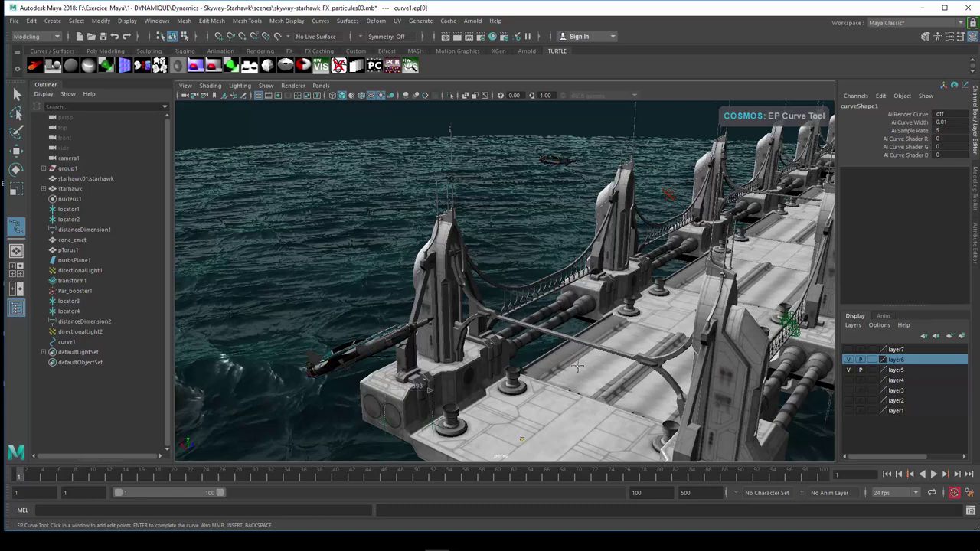
{"action": "left_click", "coordinate": [630, 388]}
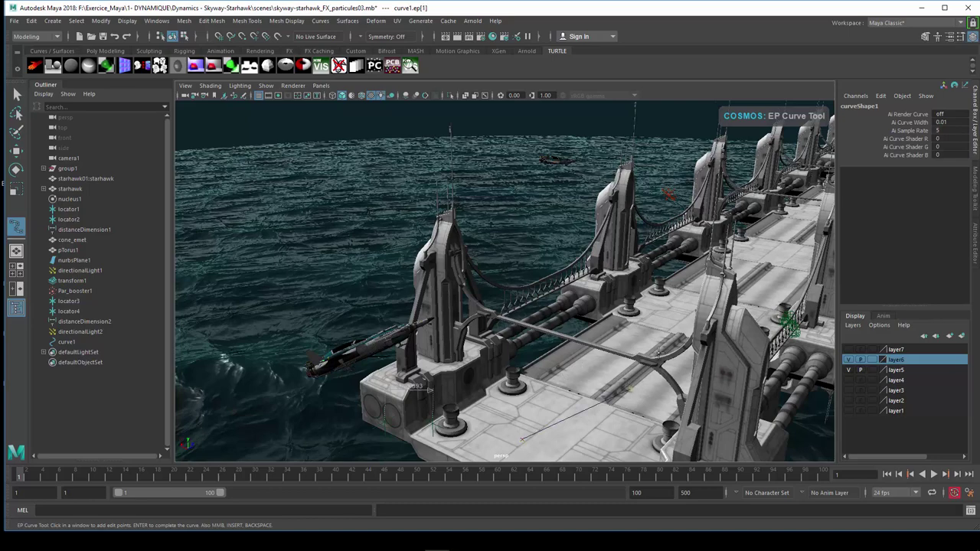
{"action": "left_click", "coordinate": [685, 299]}
{"action": "left_click", "coordinate": [758, 260]}
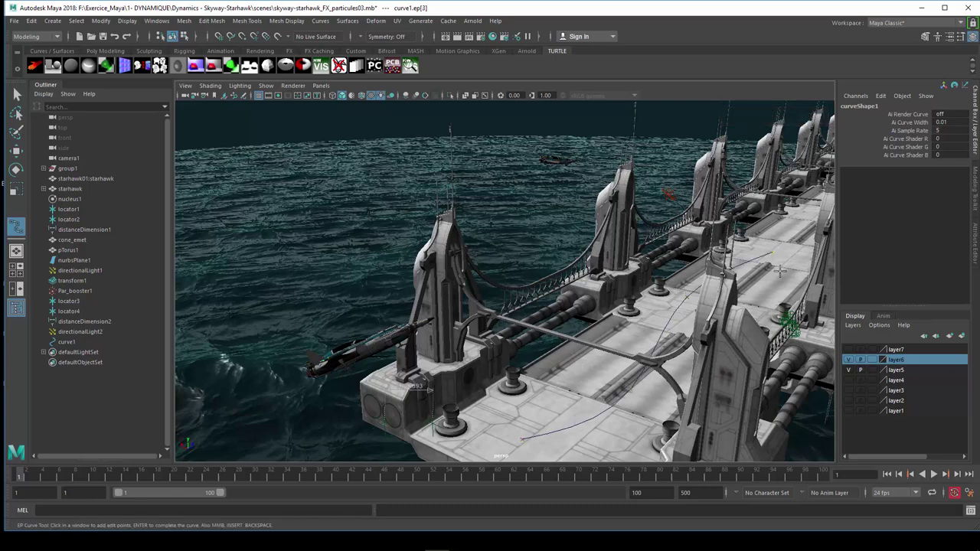
{"action": "mouse_move", "coordinate": [777, 272]}
{"action": "left_mouse_down", "text": "alt"}
{"action": "mouse_move", "coordinate": [711, 282]}
{"action": "mouse_move", "coordinate": [666, 262]}
{"action": "left_mouse_up", "text": "alt"}
{"action": "left_click", "coordinate": [688, 238]}
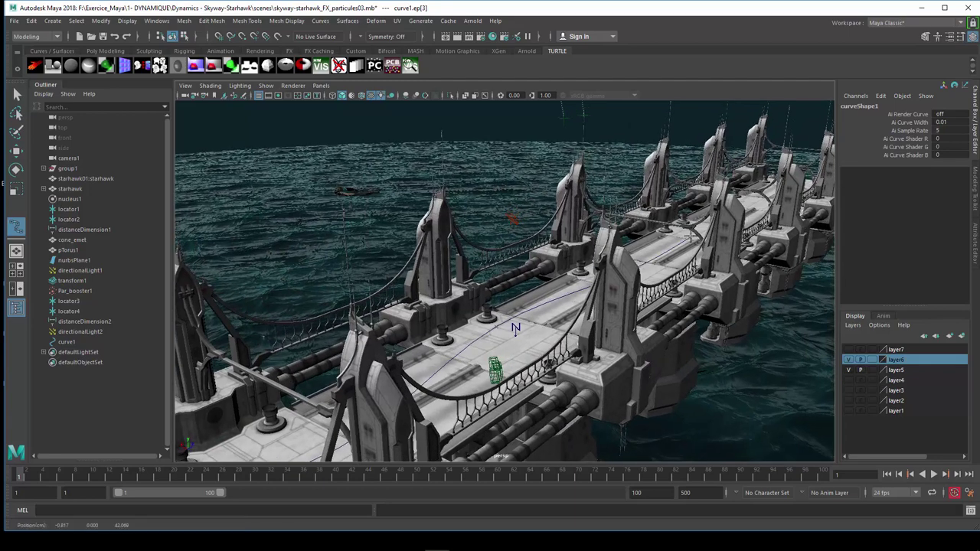
{"action": "left_click_drag", "start_coordinate": [515, 327], "coordinate": [581, 321], "text": "alt"}
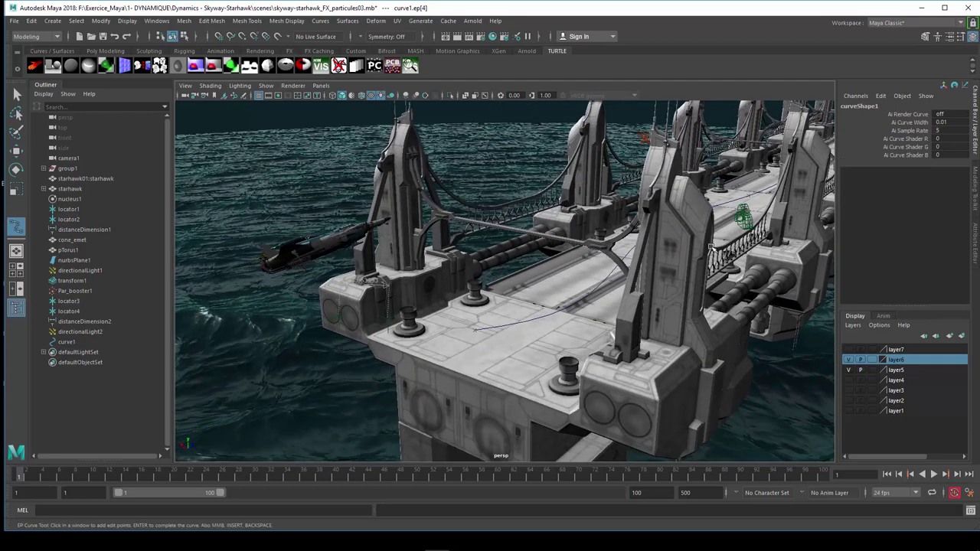
{"action": "key", "text": "Return"}
{"action": "key", "text": "w"}
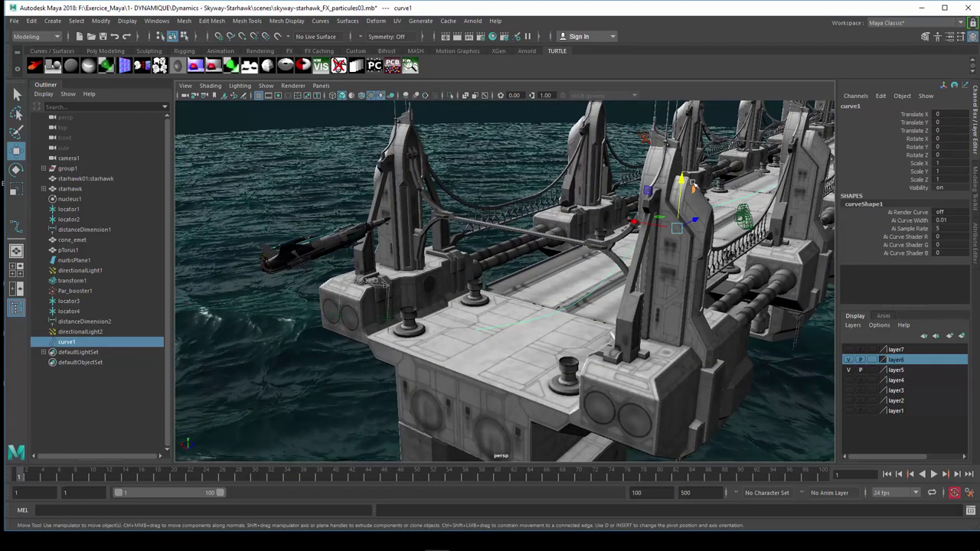
- Raise curve1 to Translate Y 7.643, then select the starhawk ship and curve1 together
{"action": "left_click_drag", "start_coordinate": [681, 182], "coordinate": [676, 102]}
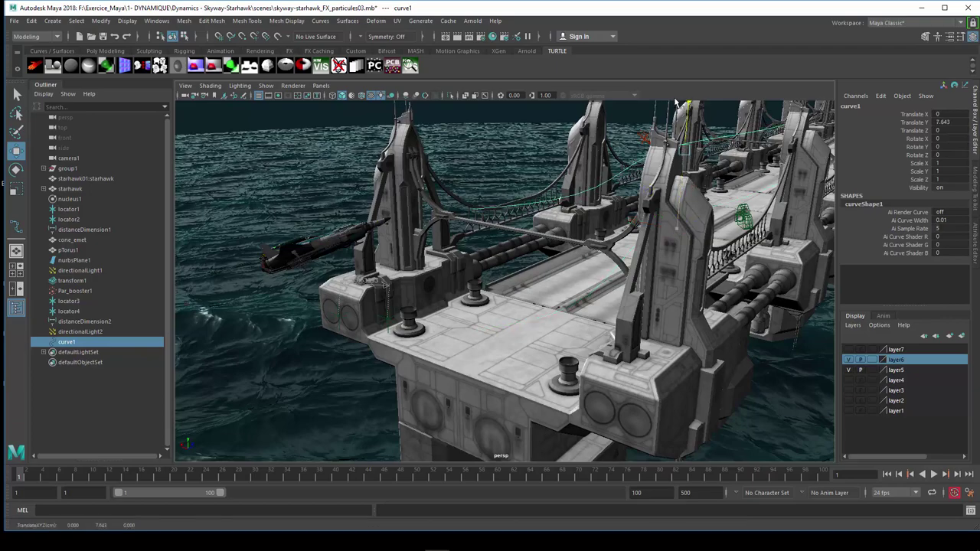
{"action": "mouse_move", "coordinate": [567, 276]}
{"action": "left_mouse_down", "text": "alt"}
{"action": "mouse_move", "coordinate": [564, 380]}
{"action": "mouse_move", "coordinate": [567, 368]}
{"action": "left_mouse_up", "text": "alt"}
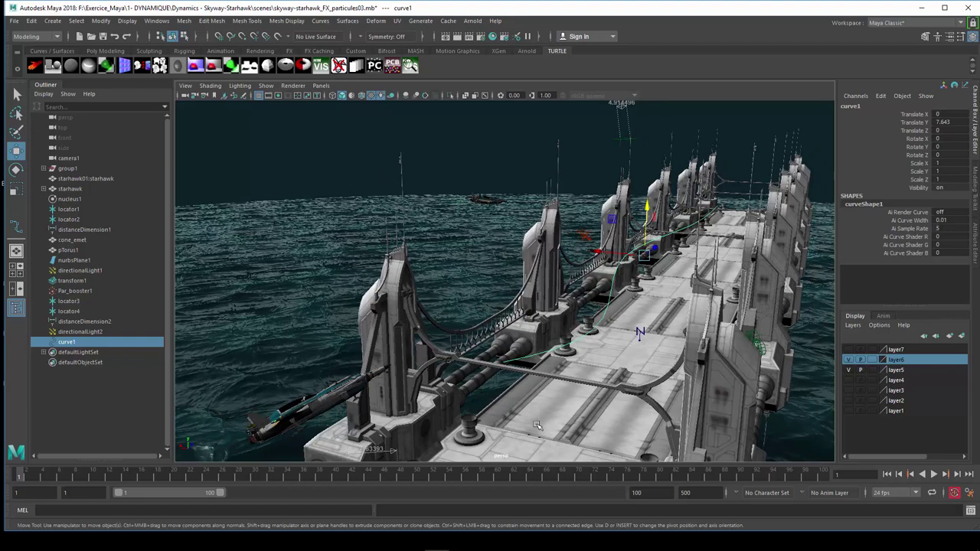
{"action": "mouse_move", "coordinate": [537, 426]}
{"action": "left_mouse_down", "text": "alt"}
{"action": "mouse_move", "coordinate": [545, 430]}
{"action": "mouse_move", "coordinate": [572, 363]}
{"action": "left_mouse_up", "text": "alt"}
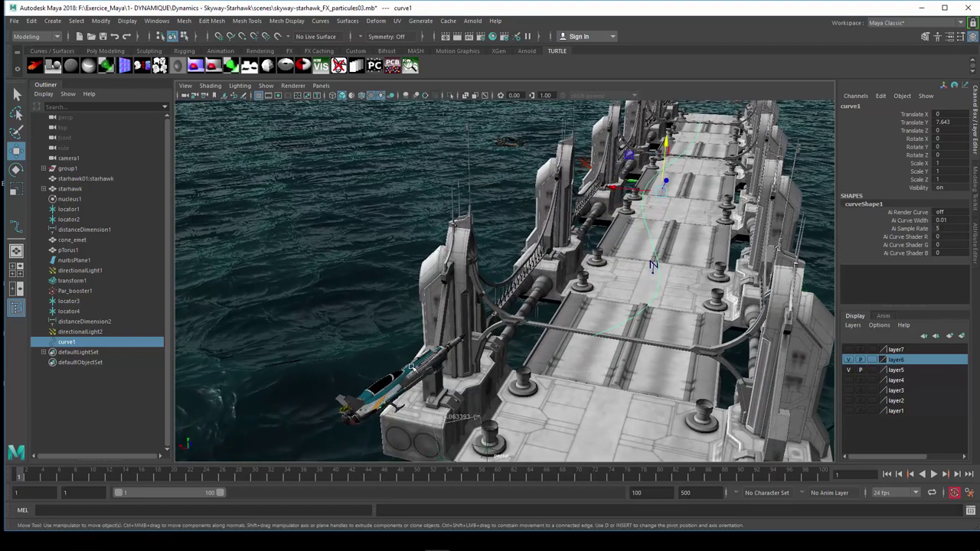
{"action": "left_click", "coordinate": [411, 367]}
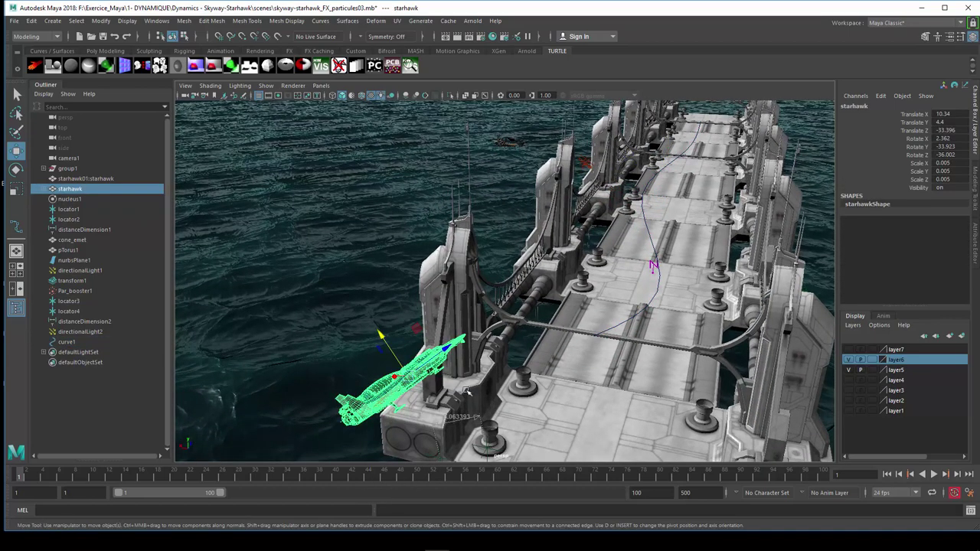
{"action": "left_click", "coordinate": [650, 303], "text": "shift"}
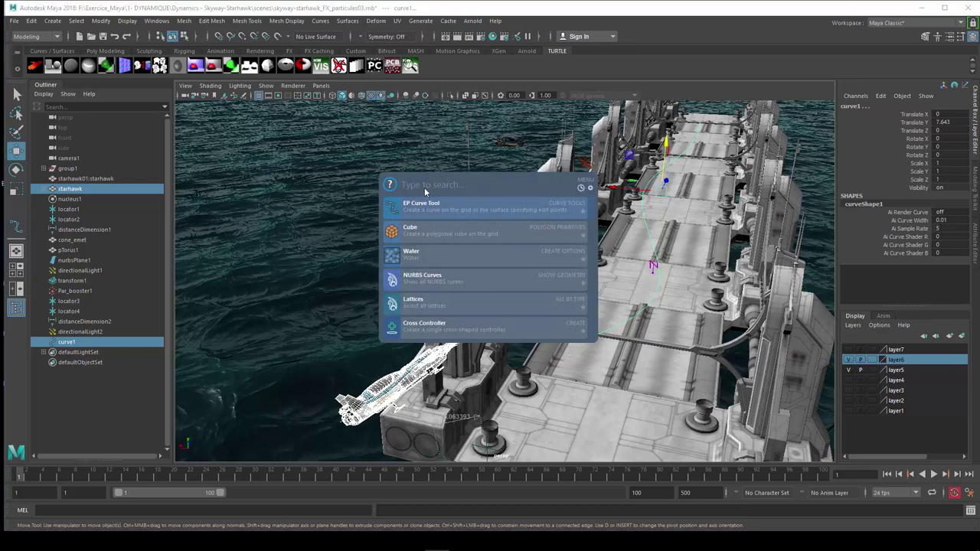
- Run Attach to Motion Path from a 'motion path' Cosmos search, then open the Attribute Editor
{"action": "type", "text": "motion"}
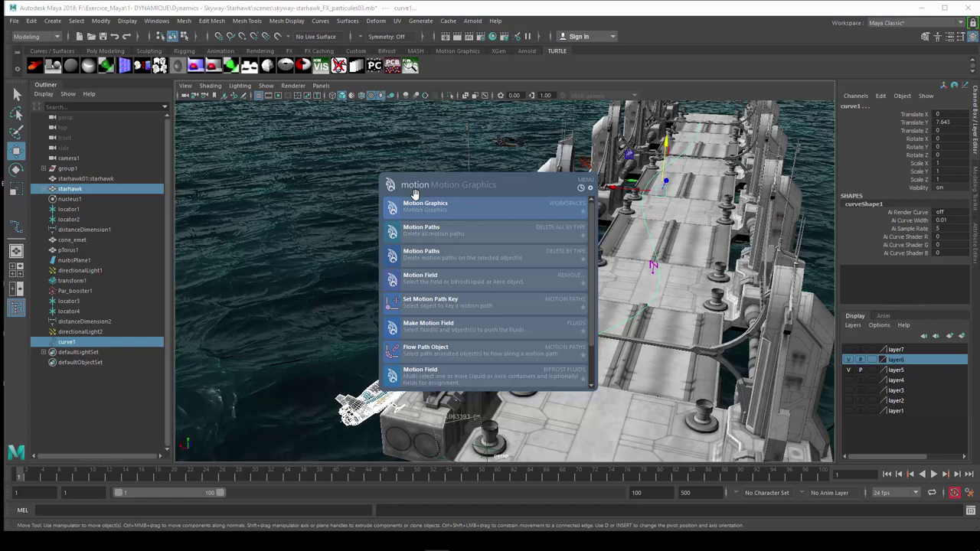
{"action": "type", "text": " pa"}
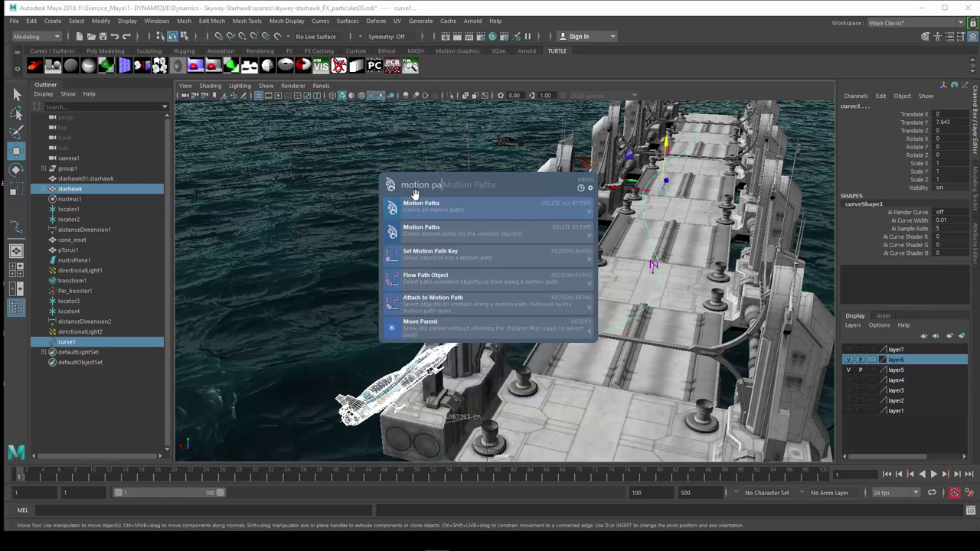
{"action": "type", "text": "th"}
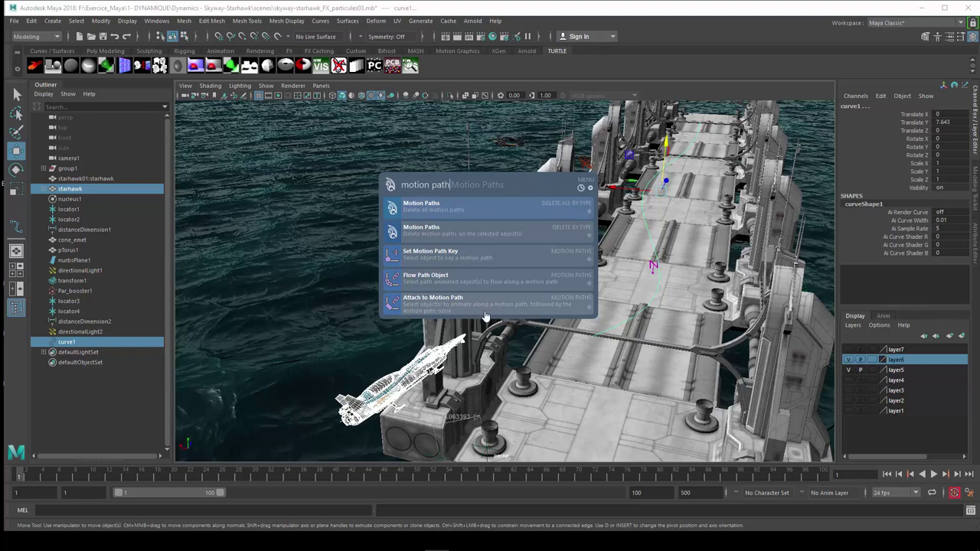
{"action": "left_click", "coordinate": [420, 304]}
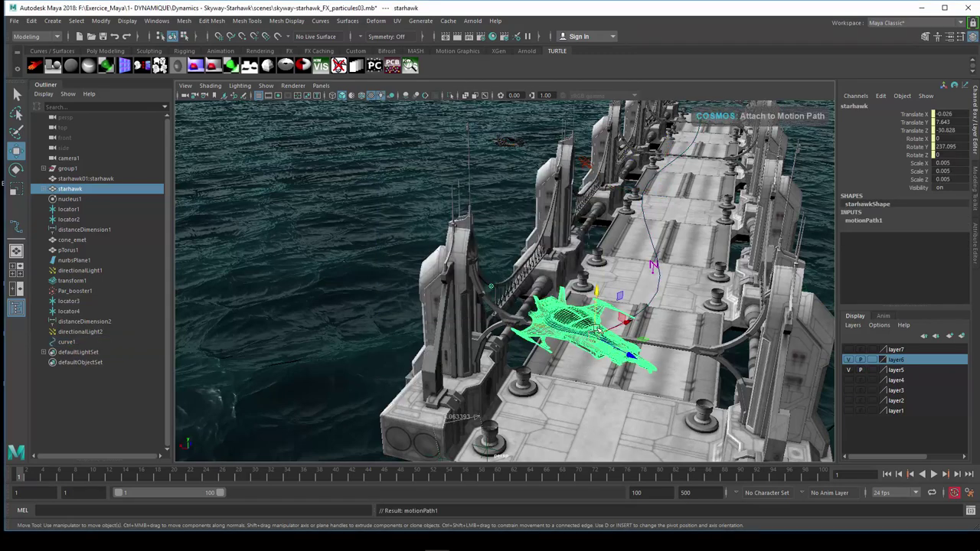
{"action": "key", "text": "ctrl+a"}
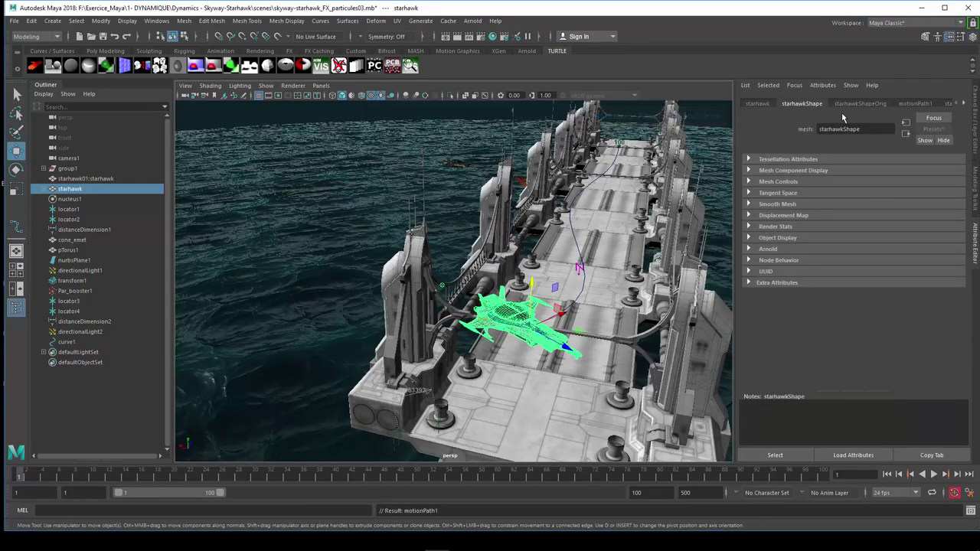
- Set motionPath1 Front Axis to Z, enable Bank with Bank Scale 5, and play the animation
{"action": "left_click", "coordinate": [914, 105]}
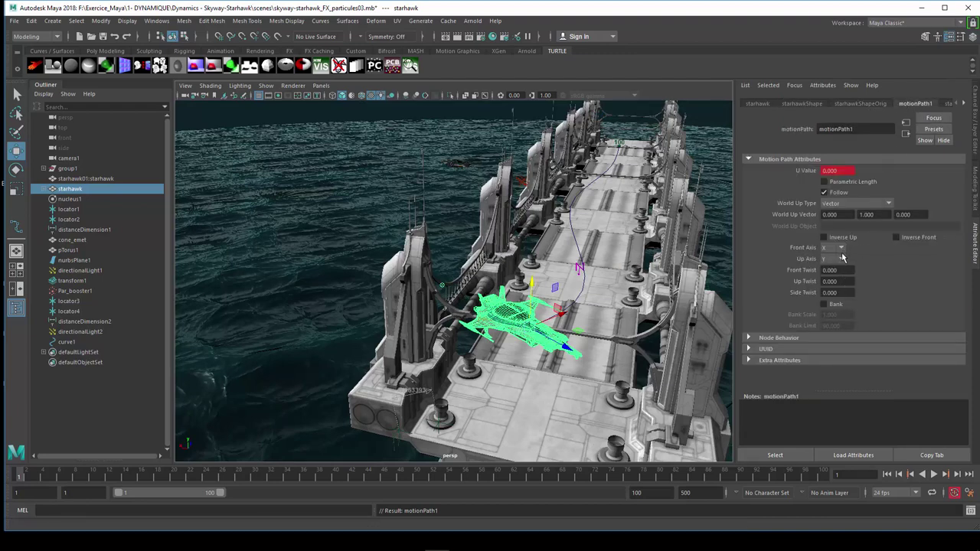
{"action": "left_click", "coordinate": [841, 248]}
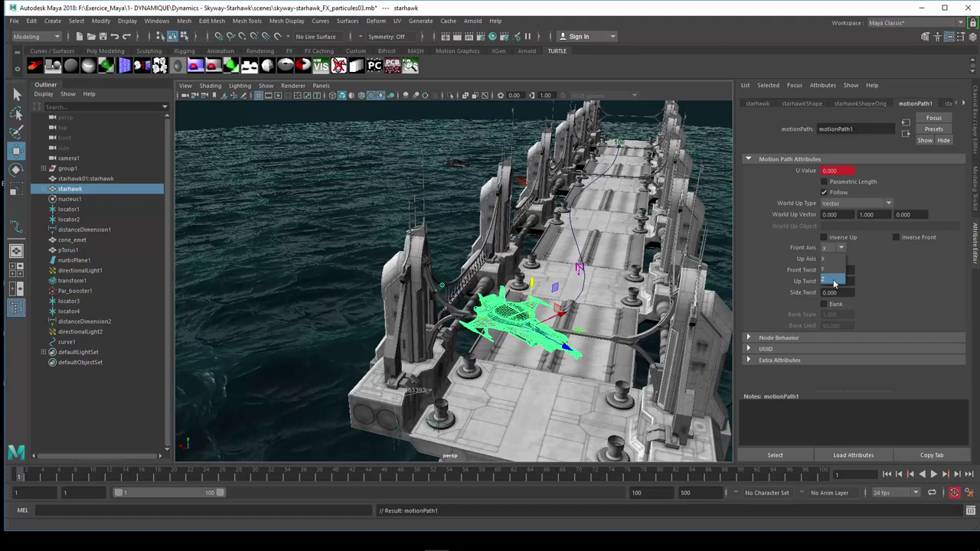
{"action": "left_click", "coordinate": [834, 281]}
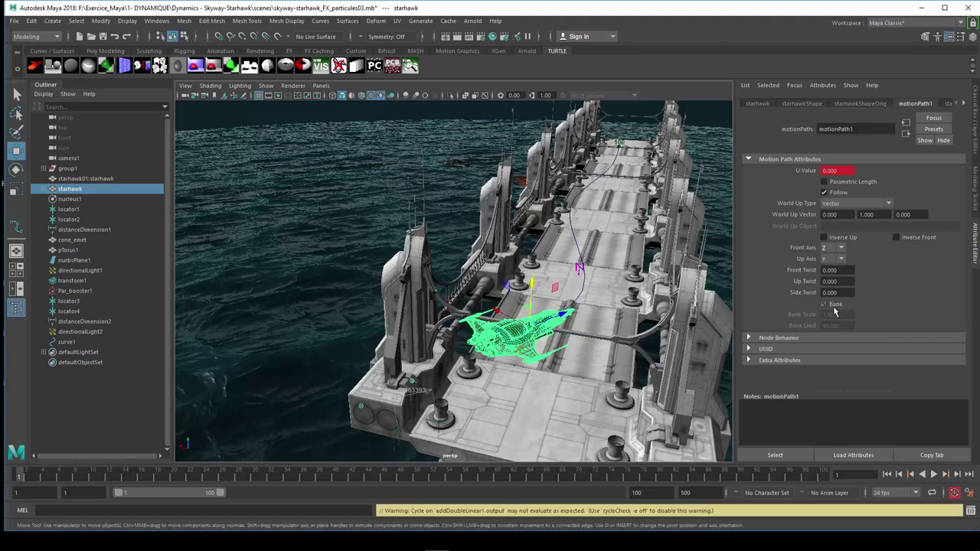
{"action": "left_click", "coordinate": [833, 306]}
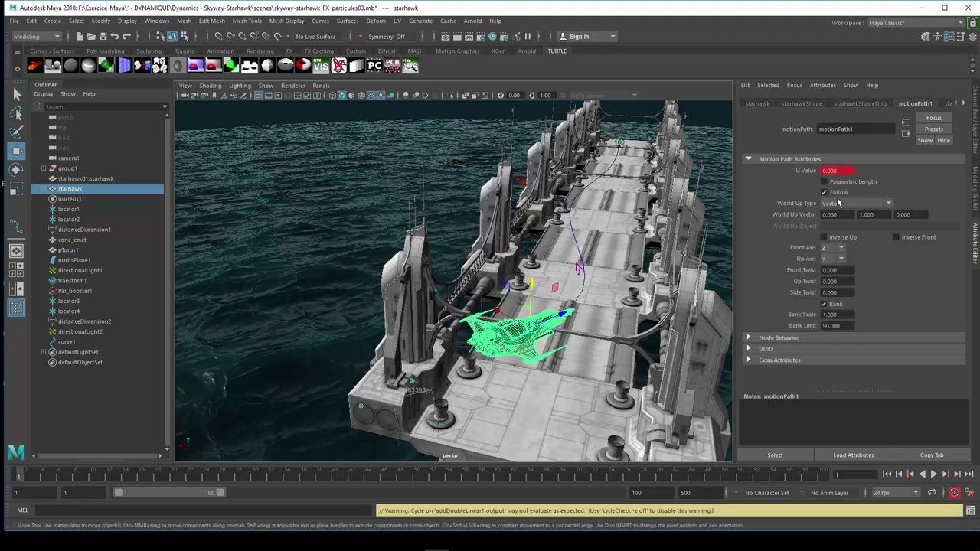
{"action": "double_click", "coordinate": [846, 313]}
{"action": "type", "text": "5.000"}
{"action": "key", "text": "alt+v"}
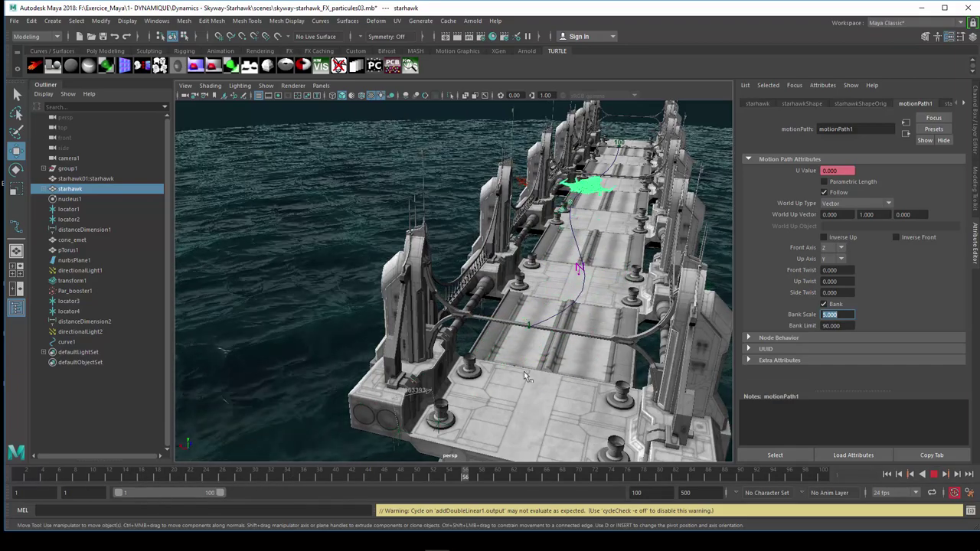
- Stop playback at frame 1, select the ocean plane, bridge track and curve1, then open Cosmos
{"action": "key", "text": "alt+shift+v"}
{"action": "mouse_move", "coordinate": [523, 375]}
{"action": "left_mouse_down", "text": "alt"}
{"action": "mouse_move", "coordinate": [531, 281]}
{"action": "mouse_move", "coordinate": [385, 231]}
{"action": "left_mouse_up", "text": "alt"}
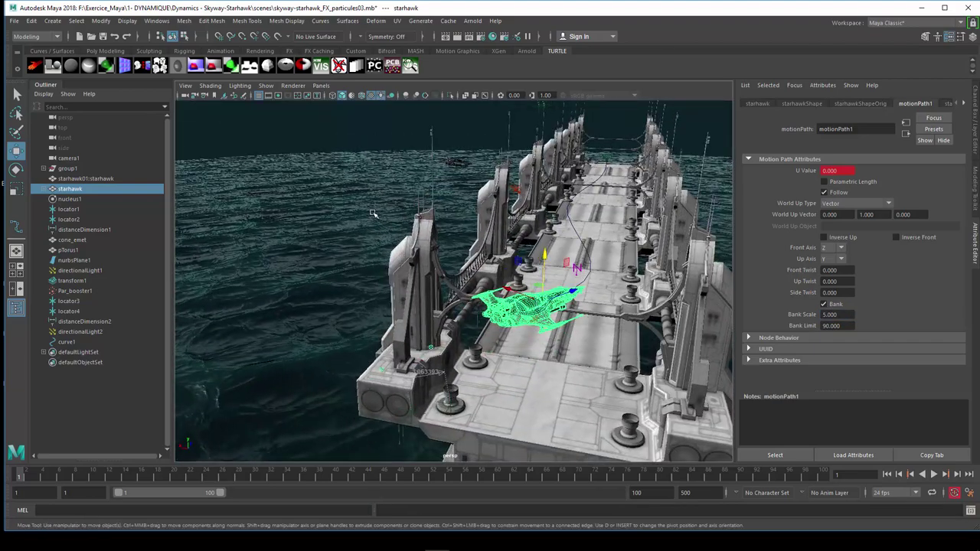
{"action": "left_click", "coordinate": [373, 213]}
{"action": "left_click_drag", "start_coordinate": [501, 345], "coordinate": [554, 328], "text": "alt"}
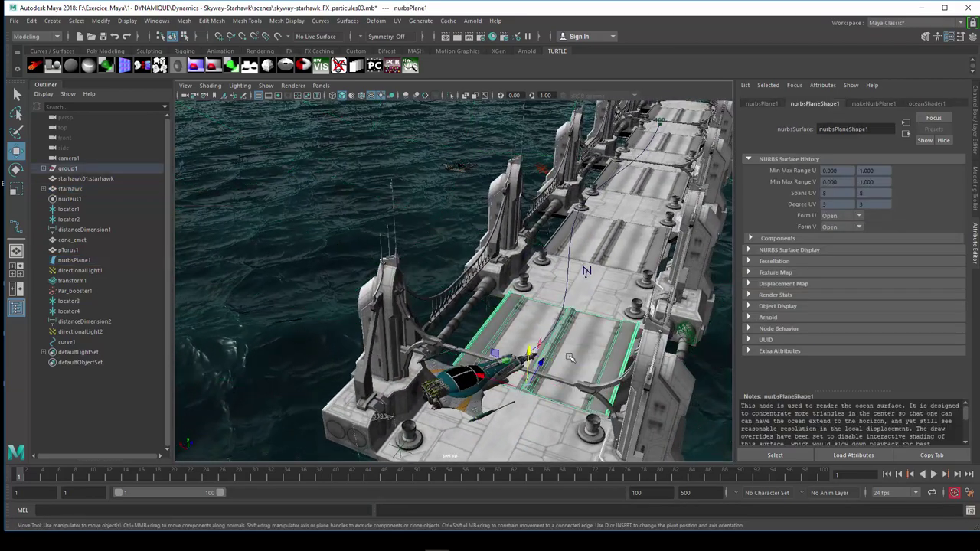
{"action": "left_click", "coordinate": [569, 357]}
{"action": "mouse_move", "coordinate": [555, 415]}
{"action": "left_mouse_down", "text": "alt"}
{"action": "mouse_move", "coordinate": [562, 401]}
{"action": "mouse_move", "coordinate": [554, 406]}
{"action": "left_mouse_up", "text": "alt"}
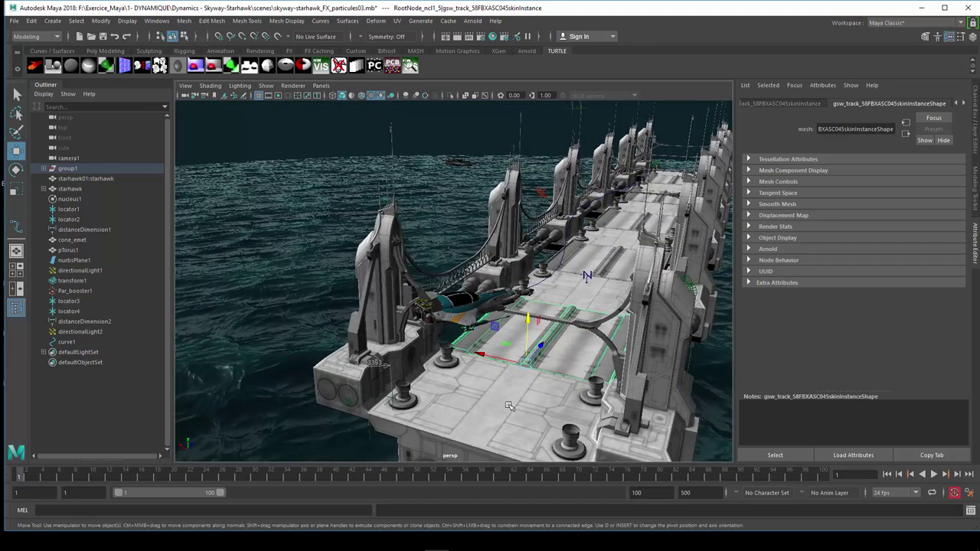
{"action": "left_click", "coordinate": [564, 263]}
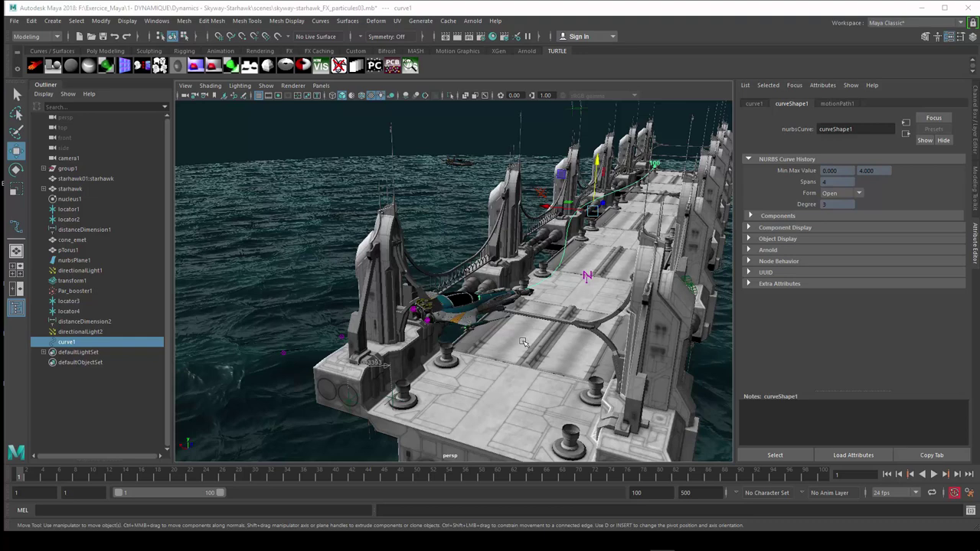
{"action": "key", "text": "ctrl+f"}
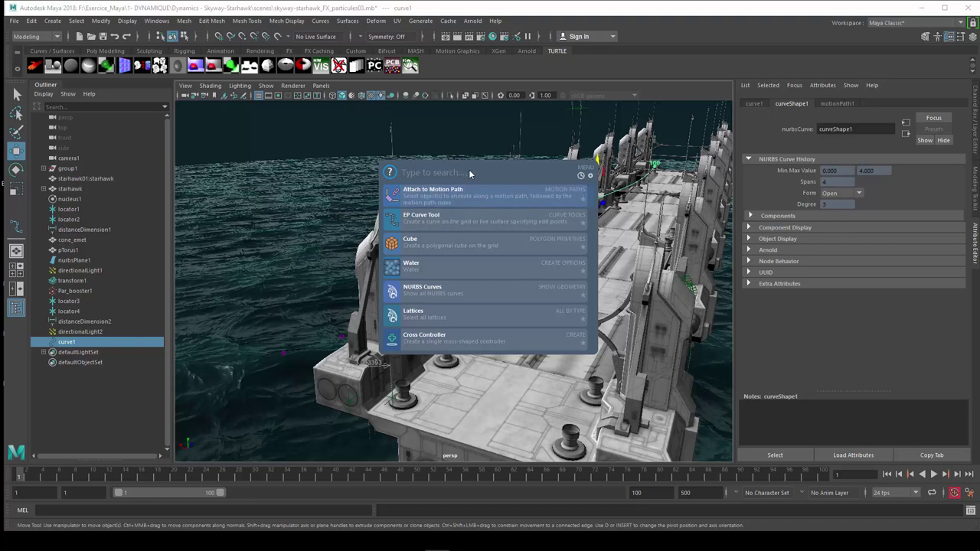
- Search category:deform in Cosmos, browse the deformer results, and run 'All – Hide all deformers'
{"action": "type", "text": "c"}
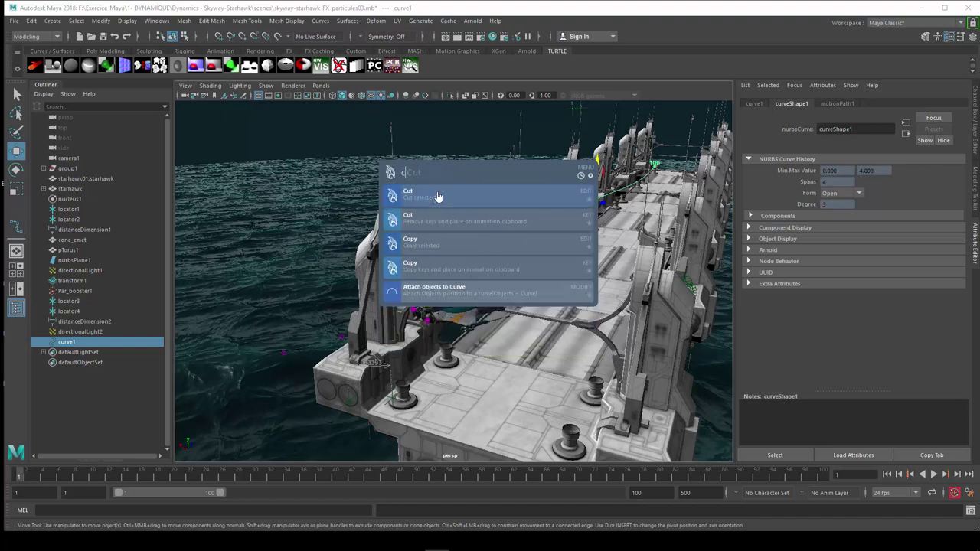
{"action": "type", "text": "ate"}
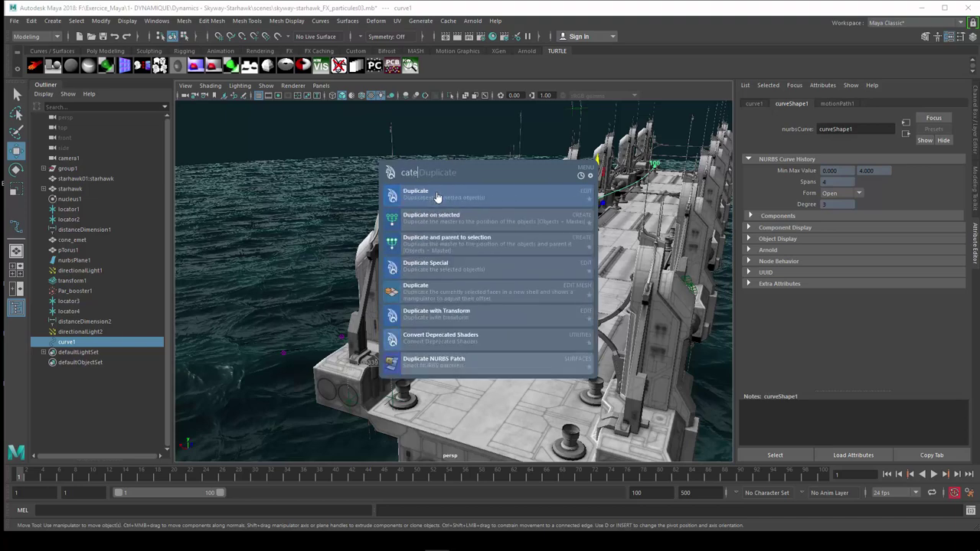
{"action": "type", "text": "gory"}
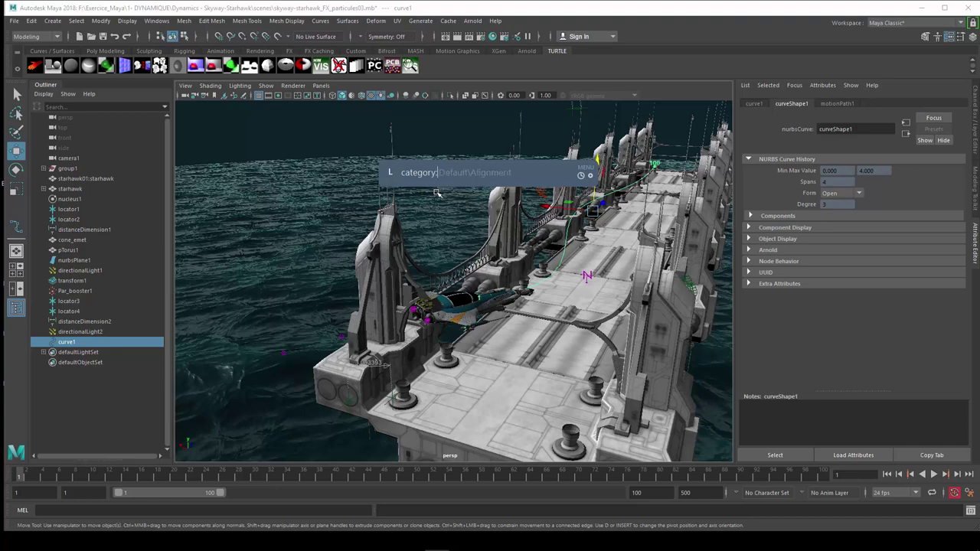
{"action": "type", "text": ":deform"}
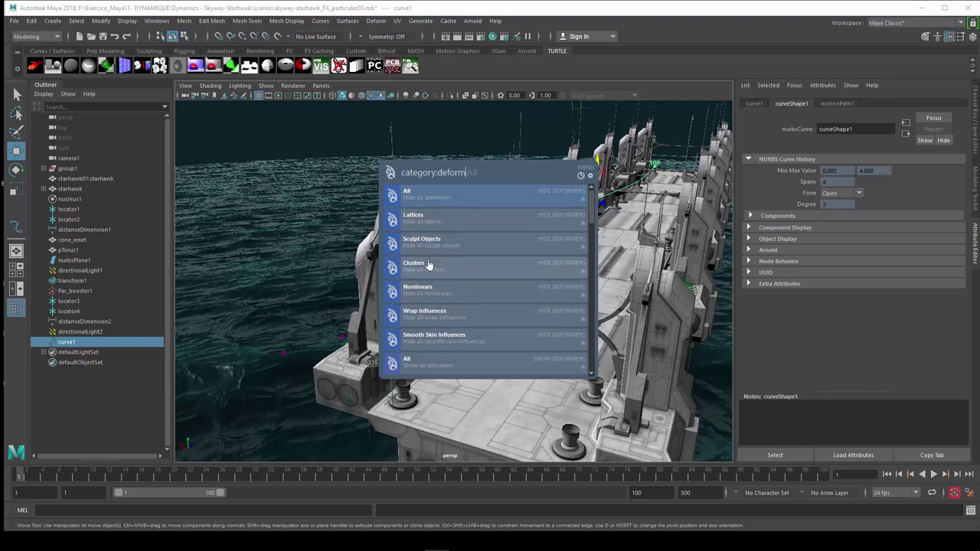
{"action": "scroll", "coordinate": [431, 325], "scroll_direction": "down", "scroll_amount": 5}
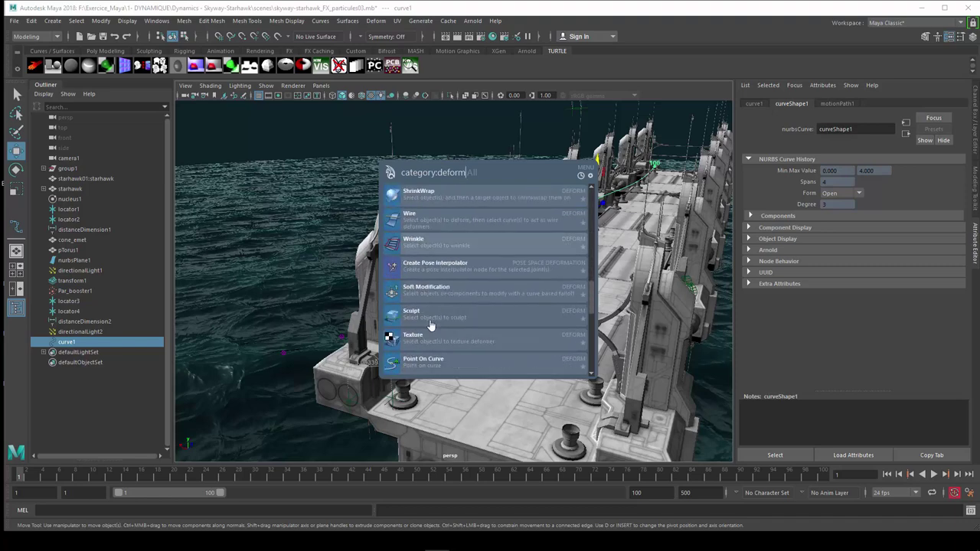
{"action": "scroll", "coordinate": [431, 326], "scroll_direction": "down", "scroll_amount": 2}
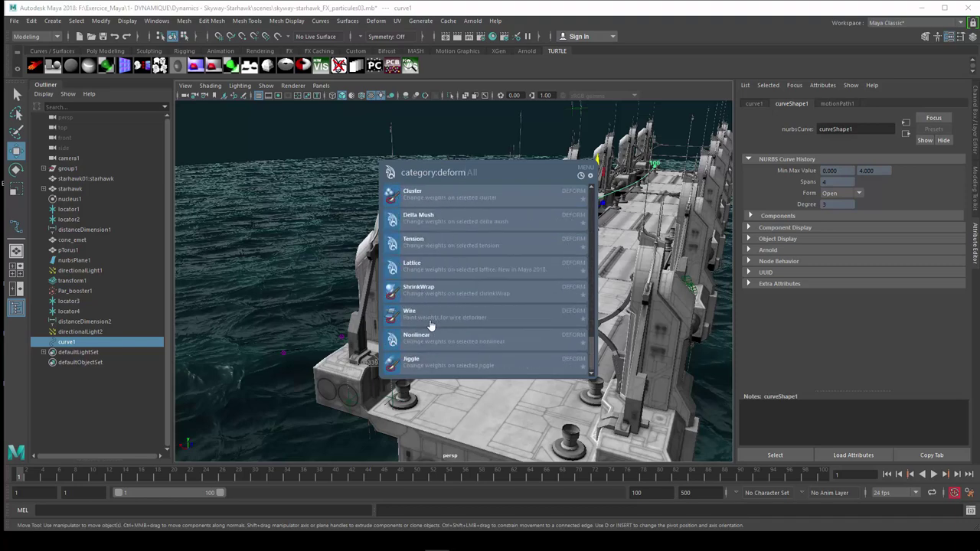
{"action": "scroll", "coordinate": [470, 346], "scroll_direction": "up", "scroll_amount": 6}
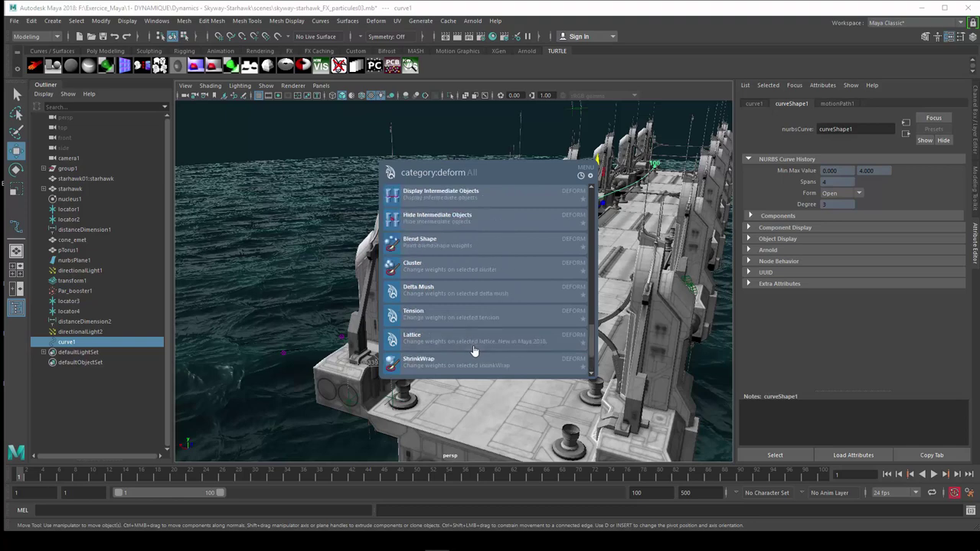
{"action": "scroll", "coordinate": [471, 346], "scroll_direction": "up", "scroll_amount": 1}
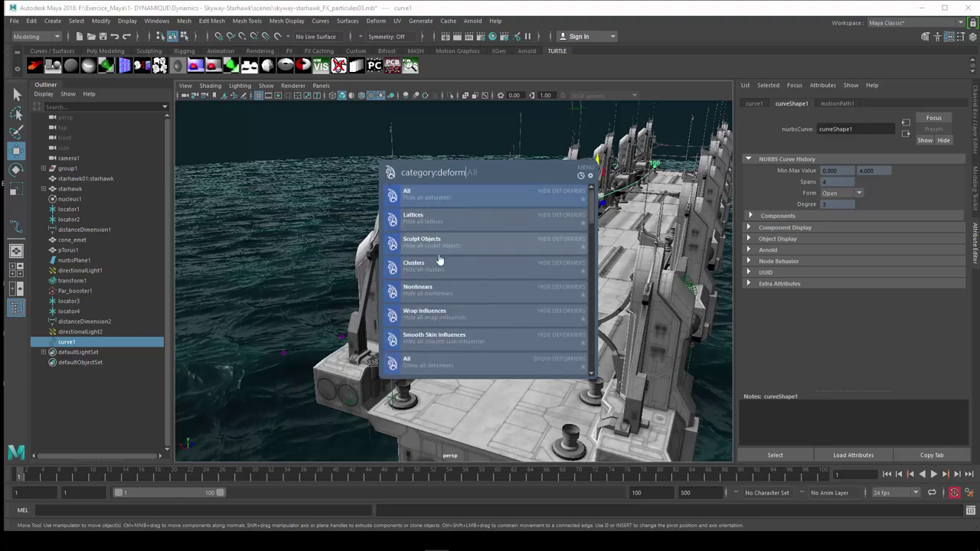
{"action": "scroll", "coordinate": [445, 305], "scroll_direction": "down", "scroll_amount": 5}
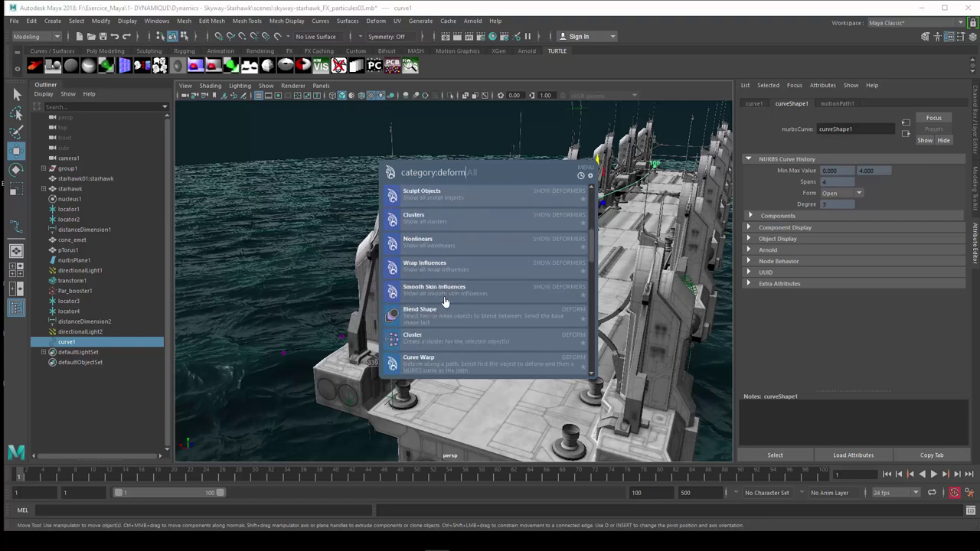
{"action": "scroll", "coordinate": [425, 306], "scroll_direction": "down", "scroll_amount": 6}
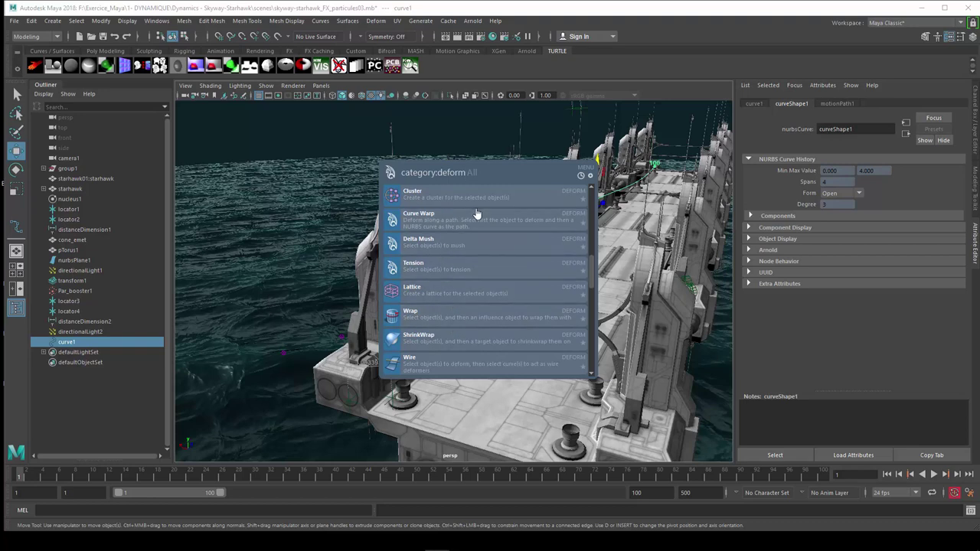
{"action": "left_click_drag", "start_coordinate": [591, 282], "coordinate": [590, 200]}
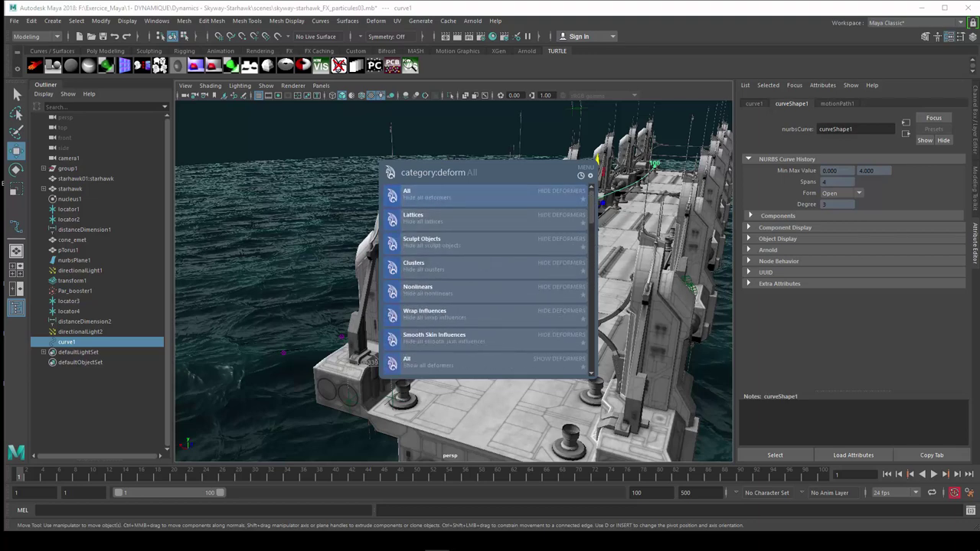
{"action": "key", "text": "Return"}
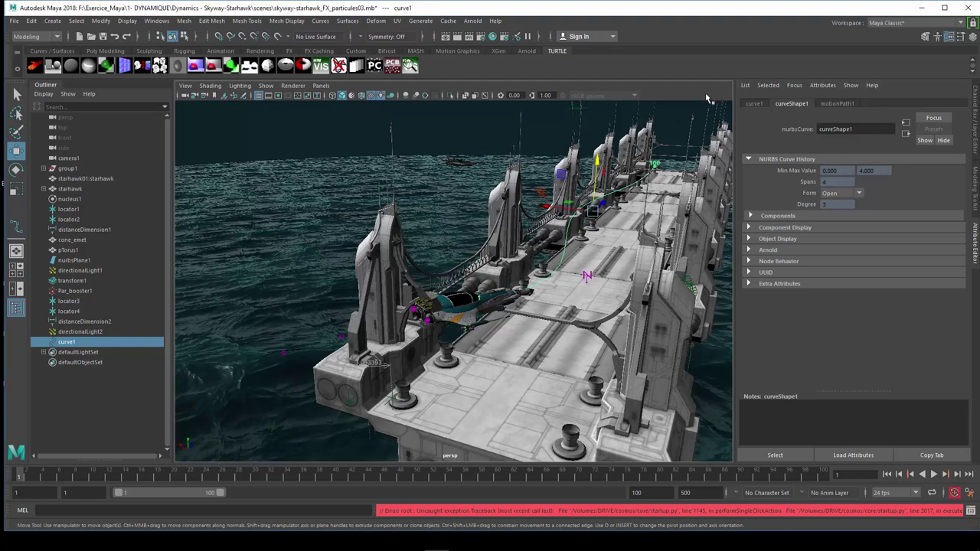
- Search tags:poly in Cosmos and browse the polygon primitives from Sphere and Cube to Platonic Solid
{"action": "key", "text": "ctrl+space"}
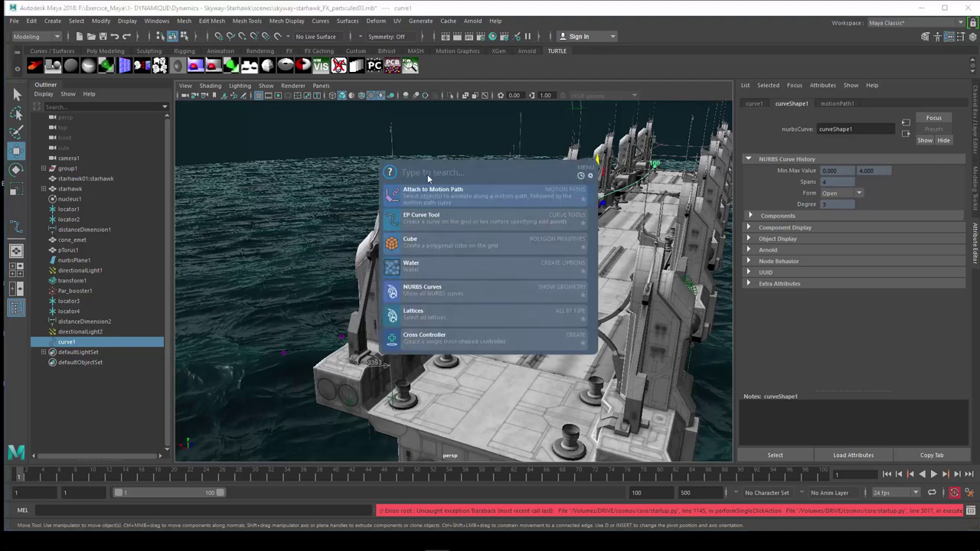
{"action": "type", "text": "ta"}
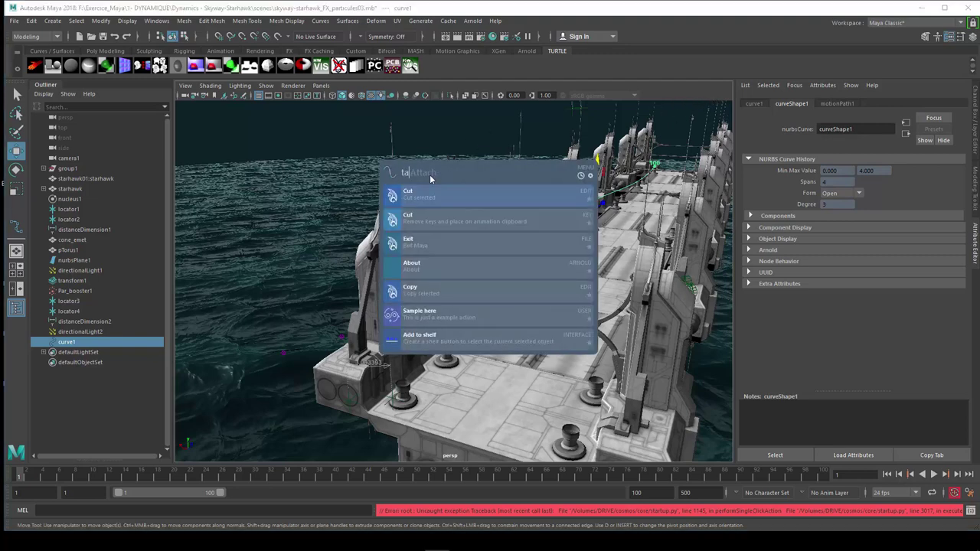
{"action": "type", "text": "gs:"}
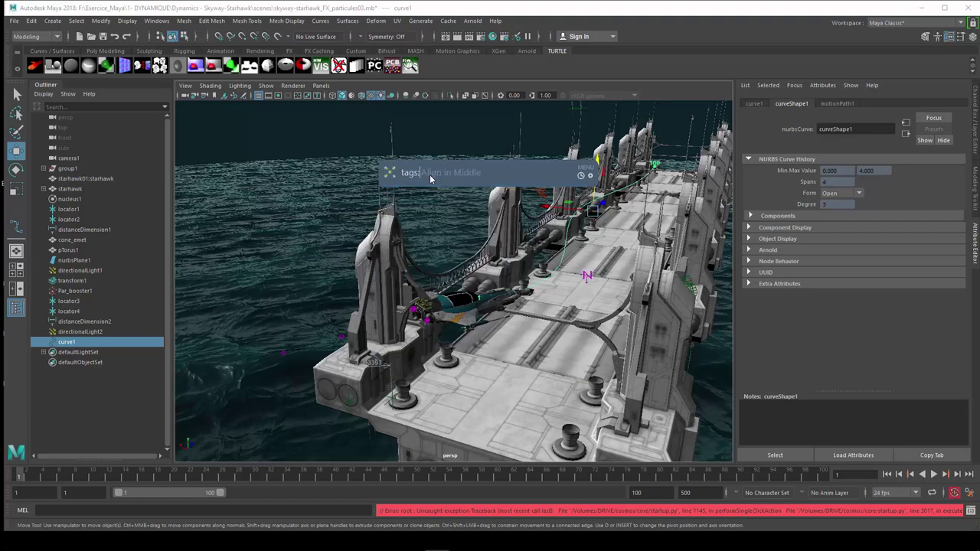
{"action": "type", "text": "po"}
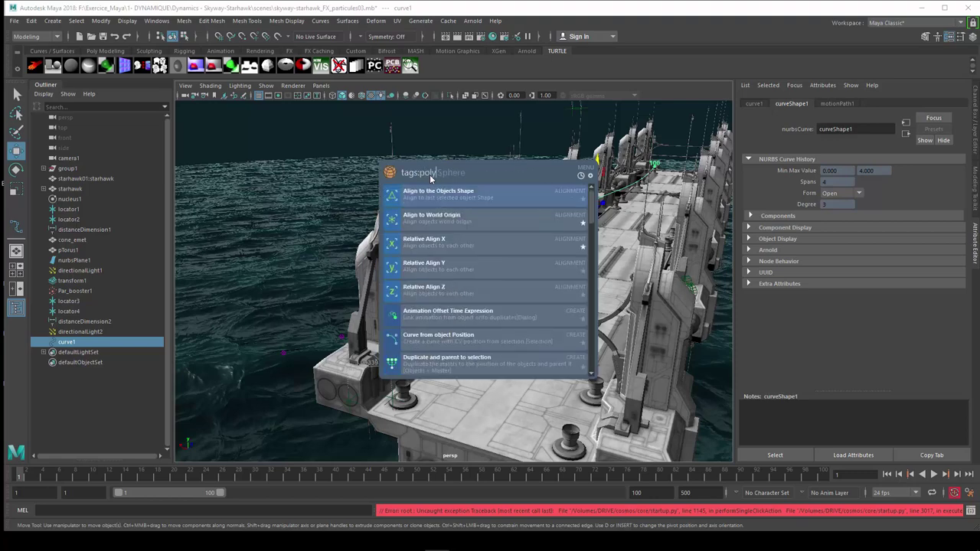
{"action": "type", "text": "ly"}
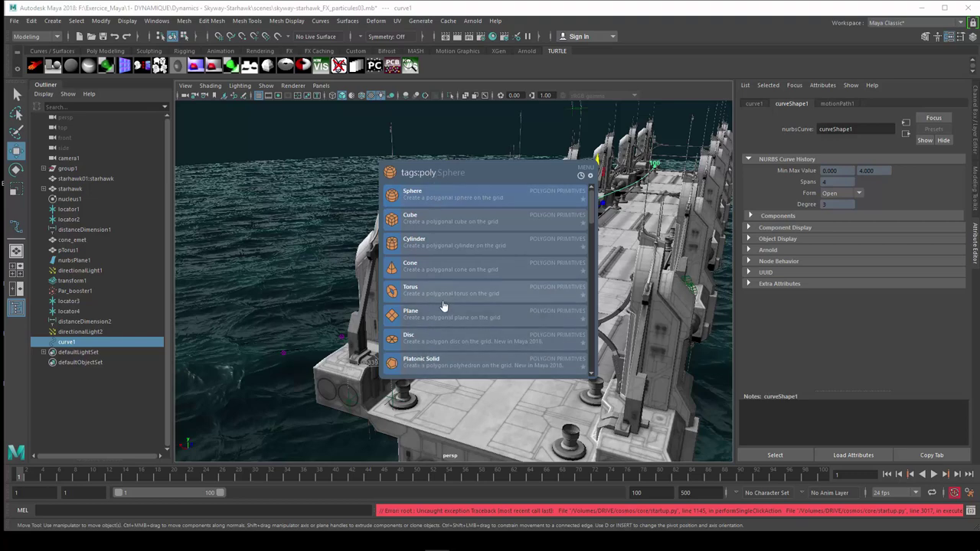
{"action": "scroll", "coordinate": [444, 297], "scroll_direction": "down", "scroll_amount": 4}
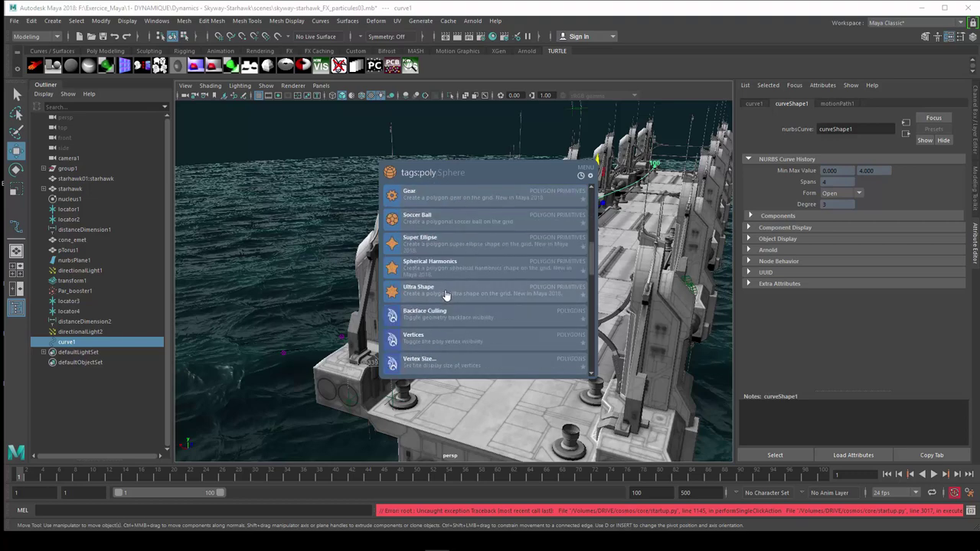
{"action": "scroll", "coordinate": [447, 294], "scroll_direction": "down", "scroll_amount": 3}
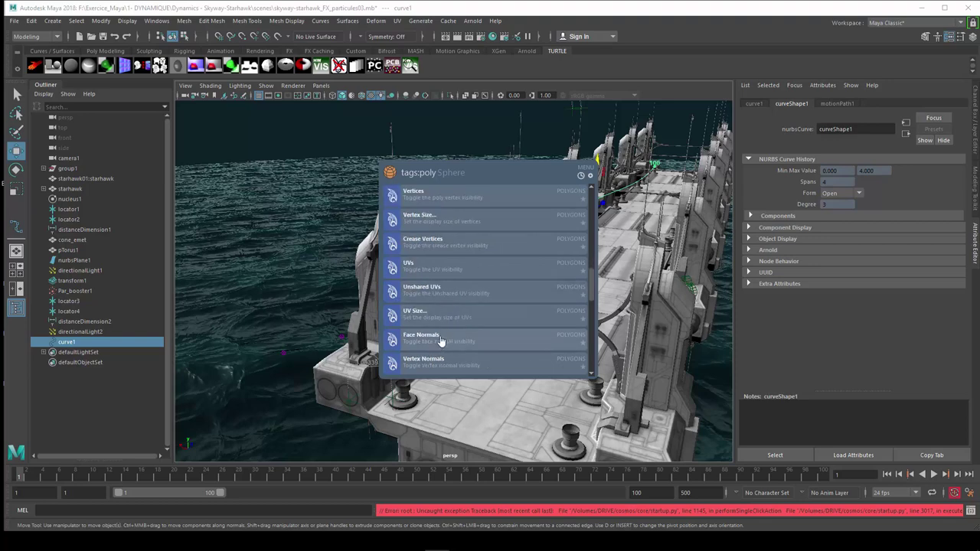
{"action": "scroll", "coordinate": [494, 337], "scroll_direction": "down", "scroll_amount": 3}
{"action": "scroll", "coordinate": [494, 336], "scroll_direction": "down", "scroll_amount": 2}
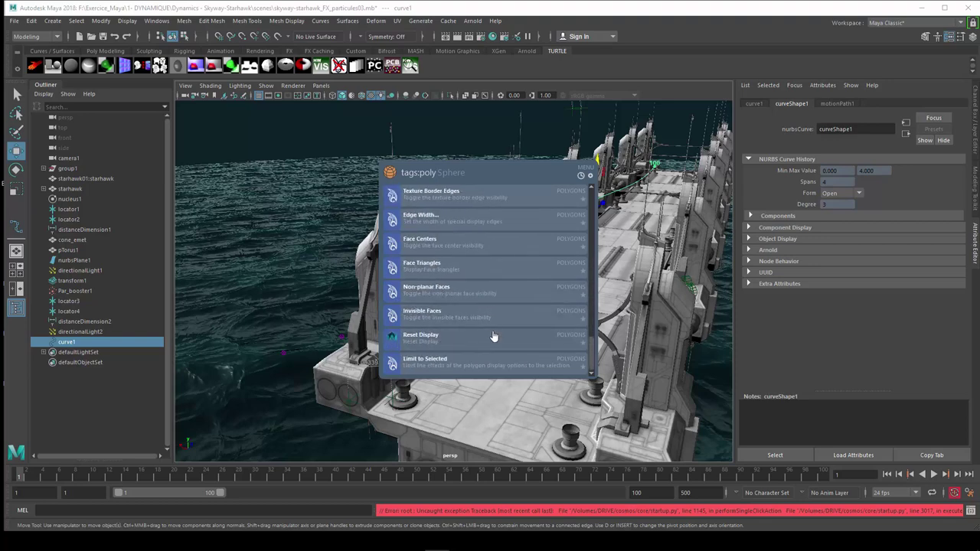
{"action": "scroll", "coordinate": [494, 336], "scroll_direction": "up", "scroll_amount": 10}
{"action": "scroll", "coordinate": [494, 337], "scroll_direction": "up", "scroll_amount": 6}
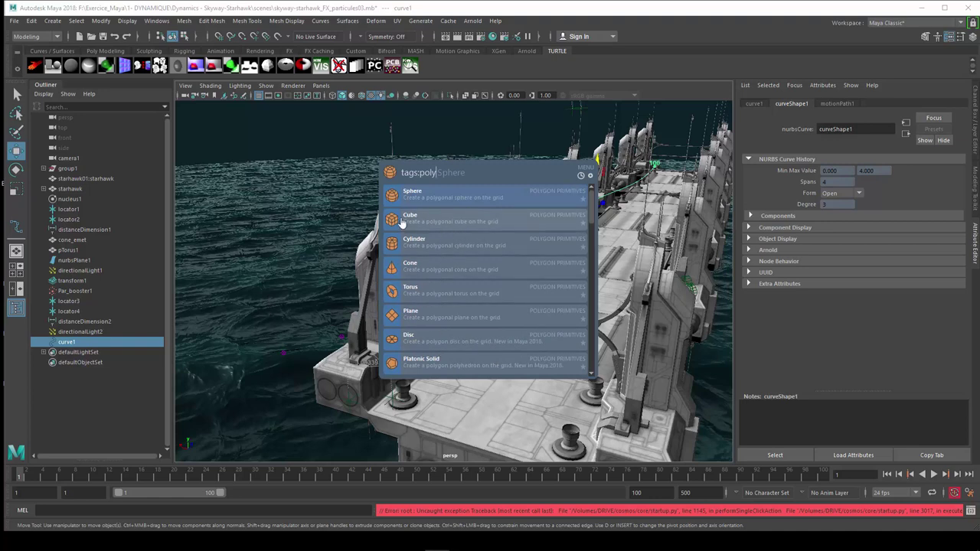
- Create a polygon cylinder and move it onto the foreground skyway deck
{"action": "left_click", "coordinate": [431, 245]}
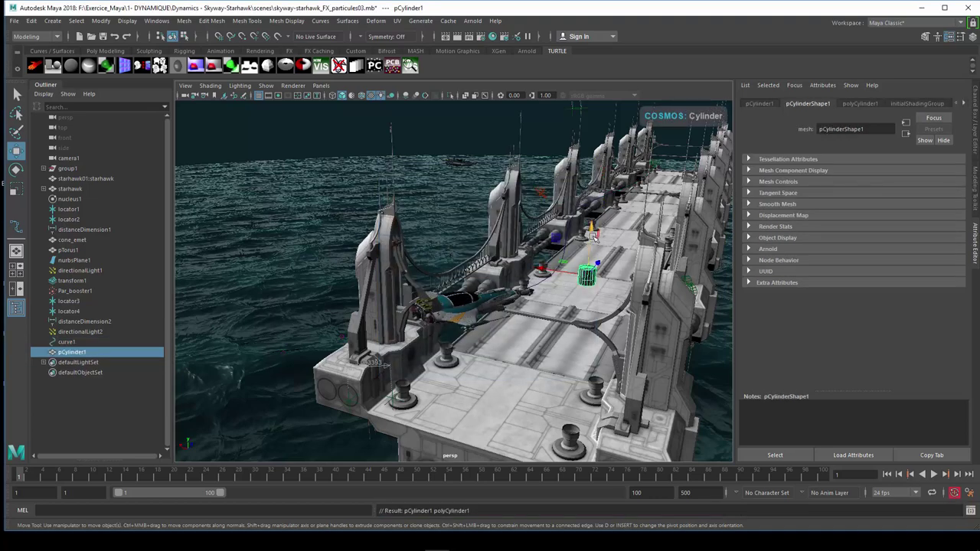
{"action": "left_click_drag", "start_coordinate": [591, 230], "coordinate": [591, 220]}
{"action": "mouse_move", "coordinate": [602, 256]}
{"action": "left_mouse_down"}
{"action": "mouse_move", "coordinate": [494, 328]}
{"action": "mouse_move", "coordinate": [497, 352]}
{"action": "left_mouse_up"}
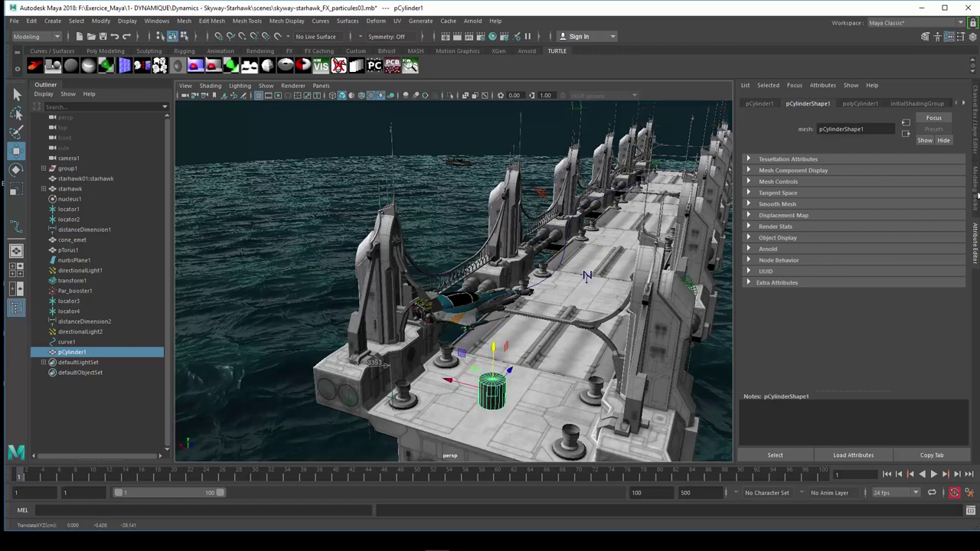
- Set the cylinder's Subdivisions Height to 10 in the Channel Box
{"action": "left_click", "coordinate": [974, 153]}
{"action": "left_click", "coordinate": [861, 221]}
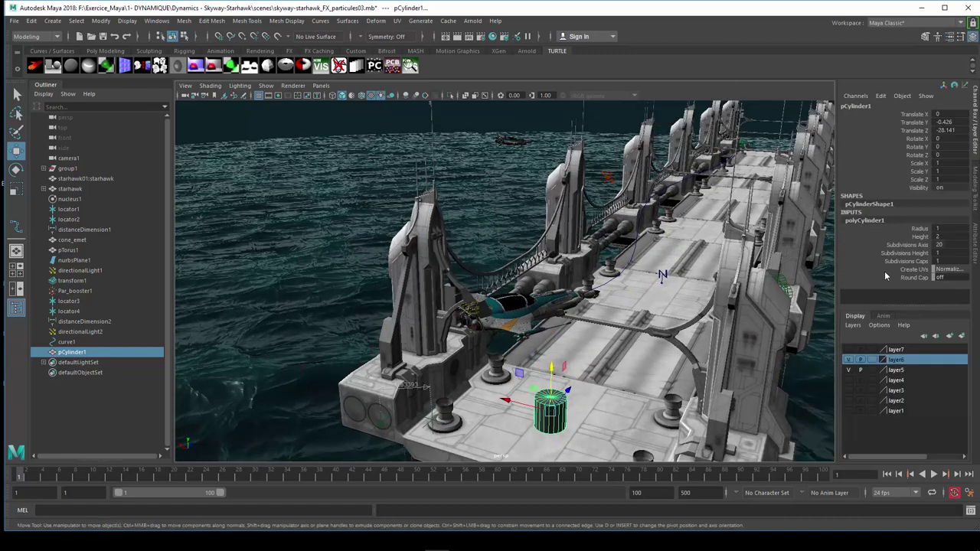
{"action": "left_click", "coordinate": [910, 253]}
{"action": "mouse_move", "coordinate": [928, 256]}
{"action": "middle_mouse_down"}
{"action": "mouse_move", "coordinate": [939, 252]}
{"action": "mouse_move", "coordinate": [932, 257]}
{"action": "middle_mouse_up"}
- Stretch pCylinder1 to Scale Y 2.518 and lift it to sit on the deck
{"action": "key", "text": "r"}
{"action": "left_click_drag", "start_coordinate": [552, 368], "coordinate": [554, 306]}
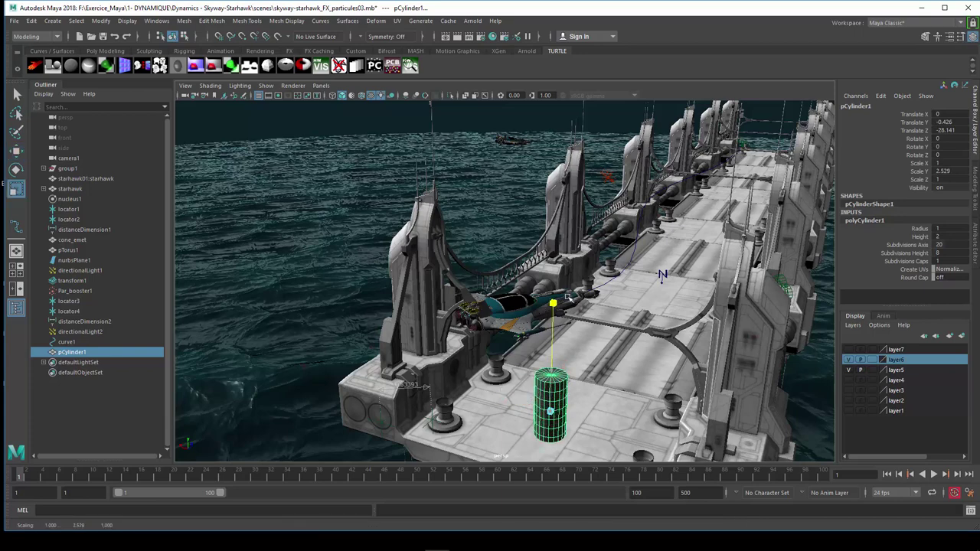
{"action": "key", "text": "w"}
{"action": "mouse_move", "coordinate": [553, 368]}
{"action": "left_mouse_down"}
{"action": "mouse_move", "coordinate": [559, 348]}
{"action": "mouse_move", "coordinate": [559, 360]}
{"action": "left_mouse_up"}
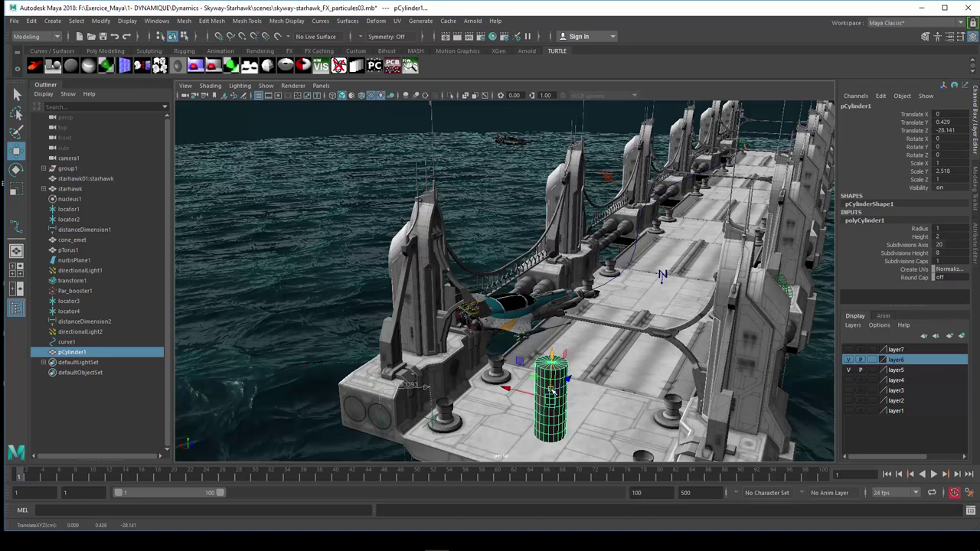
{"action": "key", "text": "Tab"}
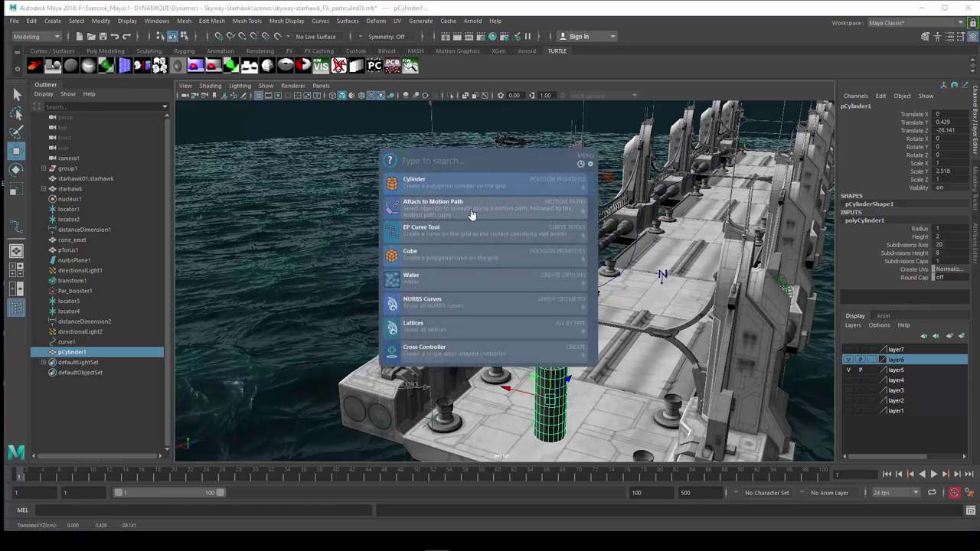
{"action": "type", "text": "ta"}
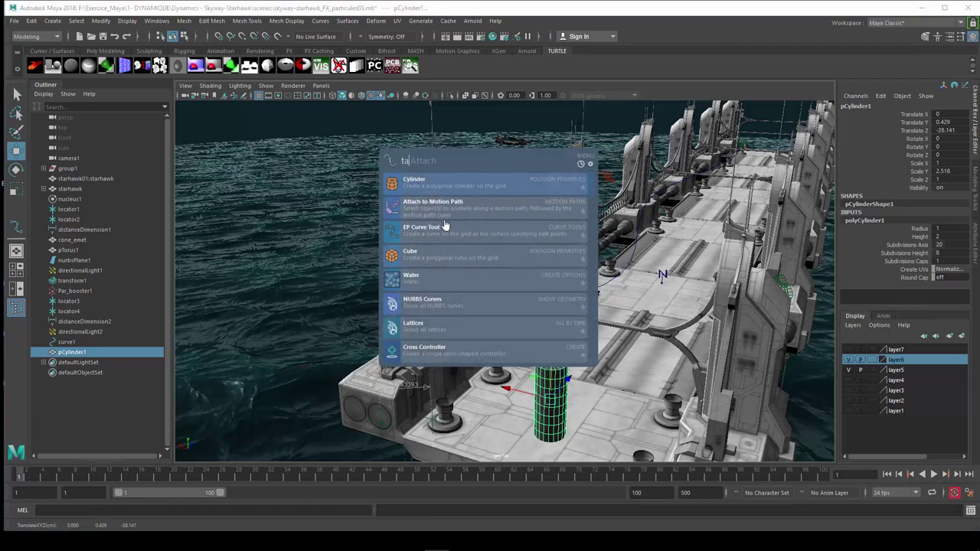
{"action": "type", "text": "gs:"}
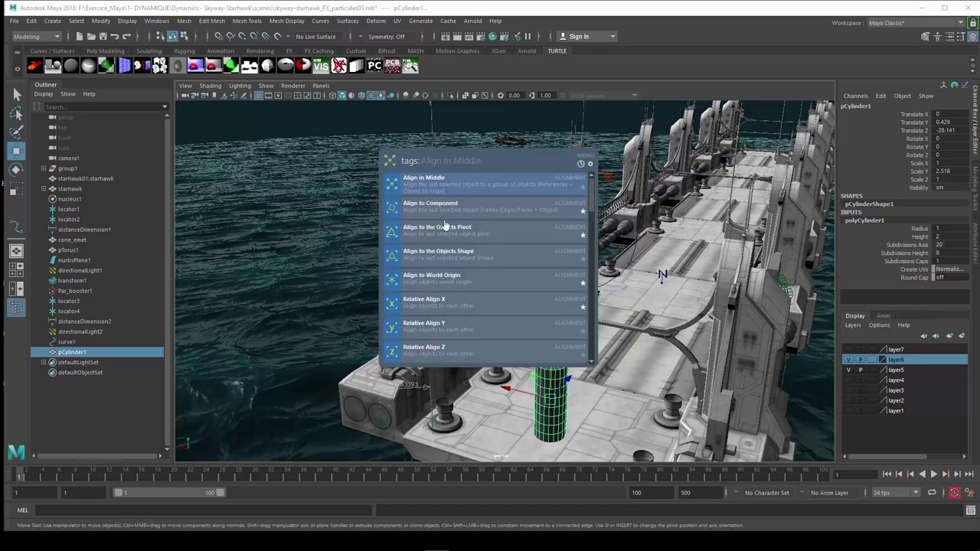
{"action": "type", "text": "def"}
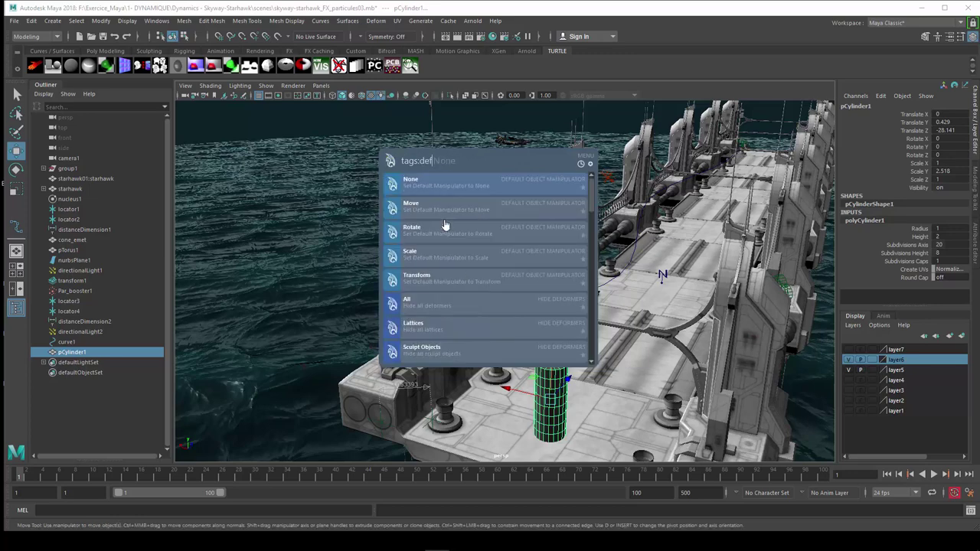
{"action": "type", "text": "orm"}
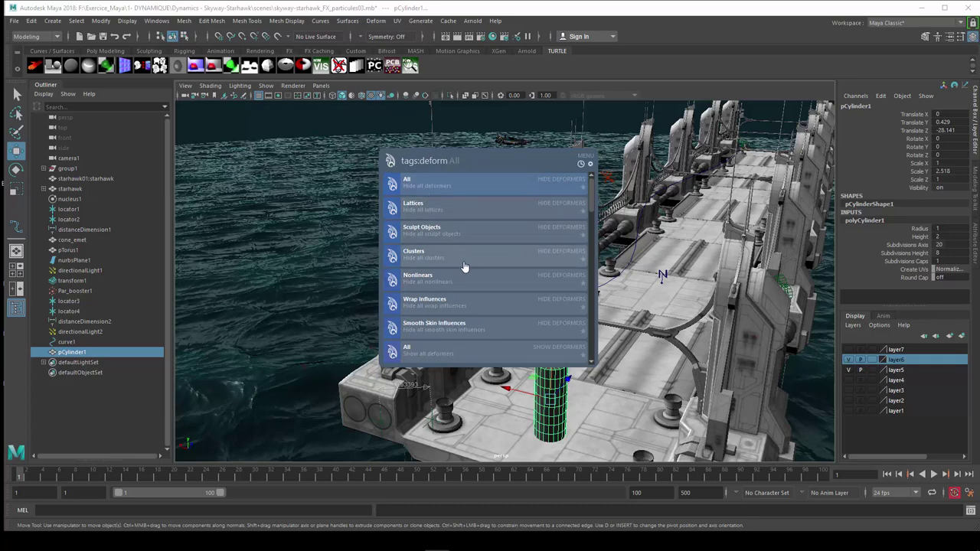
{"action": "scroll", "coordinate": [482, 304], "scroll_direction": "down", "scroll_amount": 3}
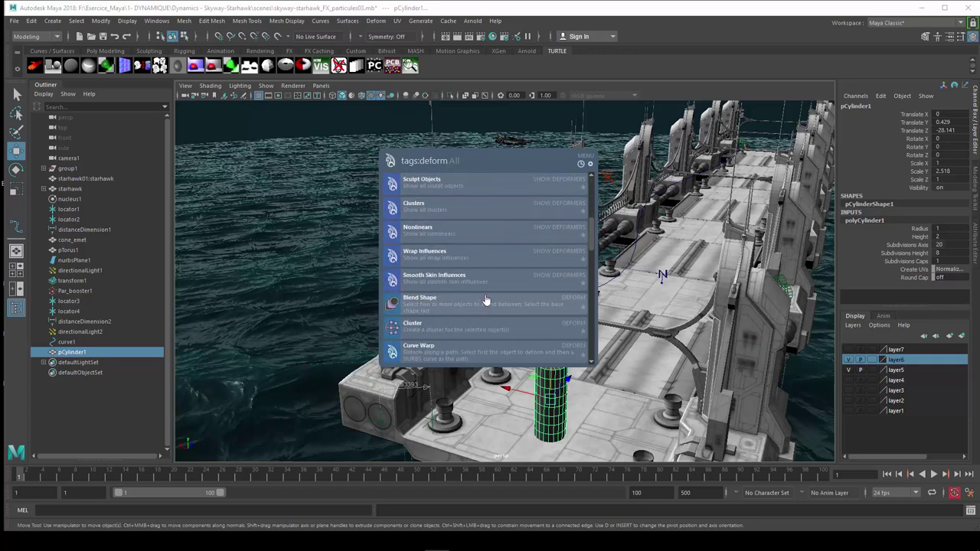
{"action": "scroll", "coordinate": [485, 301], "scroll_direction": "down", "scroll_amount": 1}
{"action": "scroll", "coordinate": [484, 301], "scroll_direction": "down", "scroll_amount": 1}
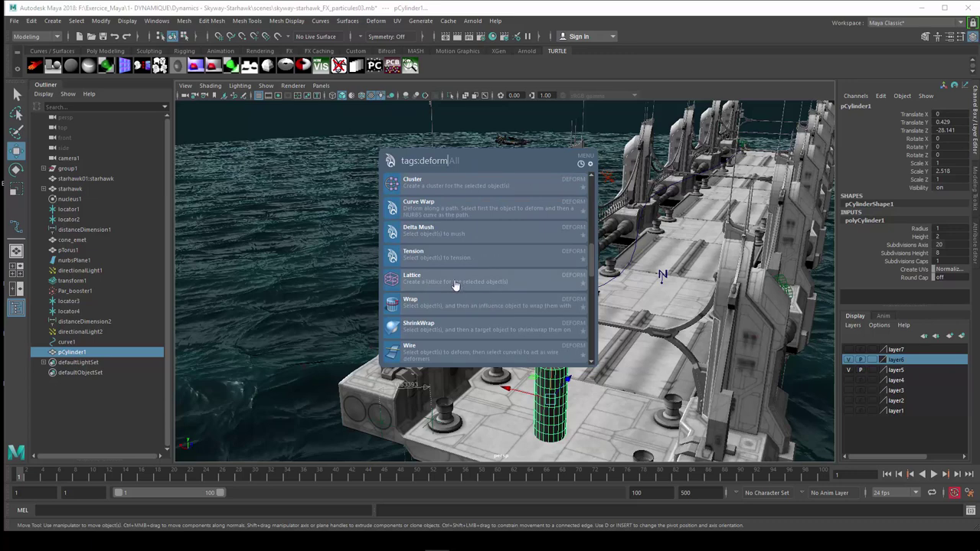
{"action": "scroll", "coordinate": [501, 314], "scroll_direction": "down", "scroll_amount": 1}
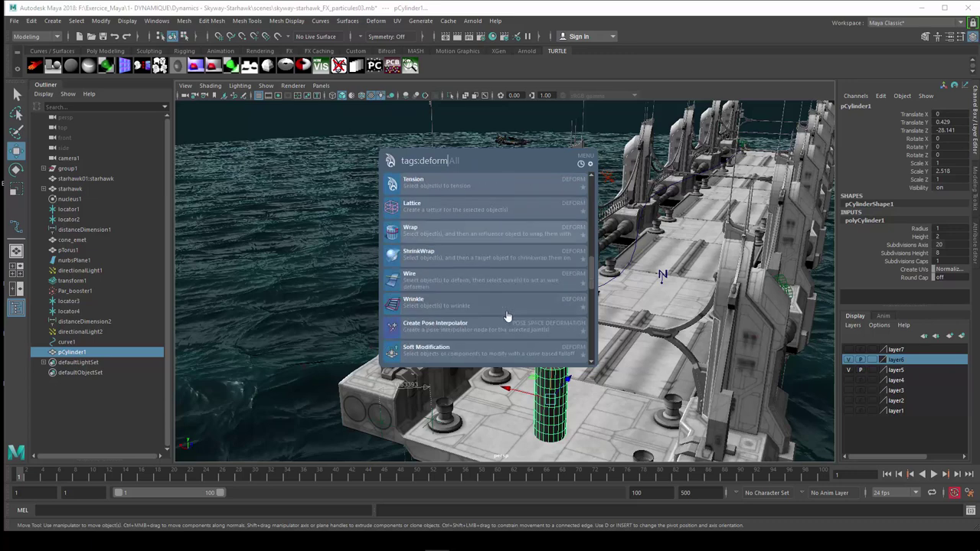
{"action": "scroll", "coordinate": [508, 315], "scroll_direction": "up", "scroll_amount": 3}
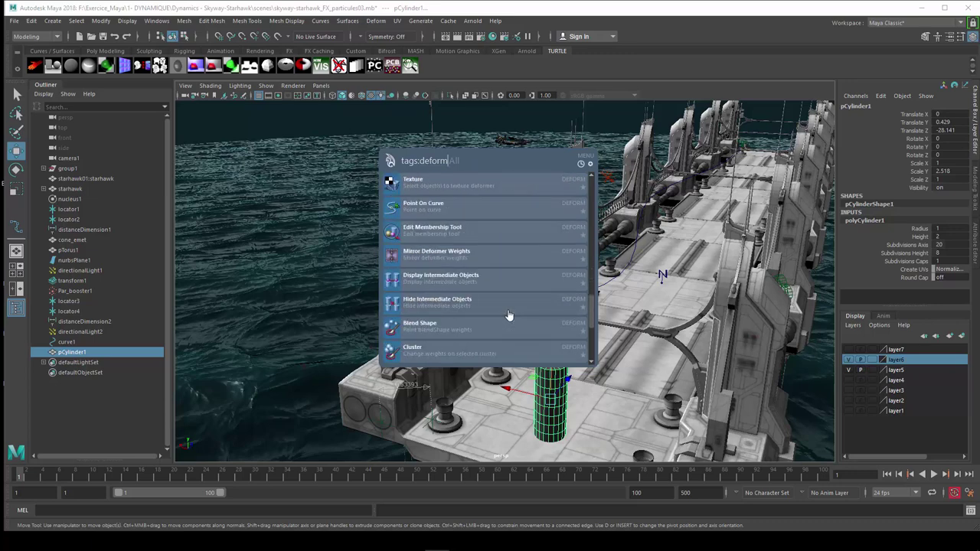
{"action": "scroll", "coordinate": [511, 337], "scroll_direction": "down", "scroll_amount": 2}
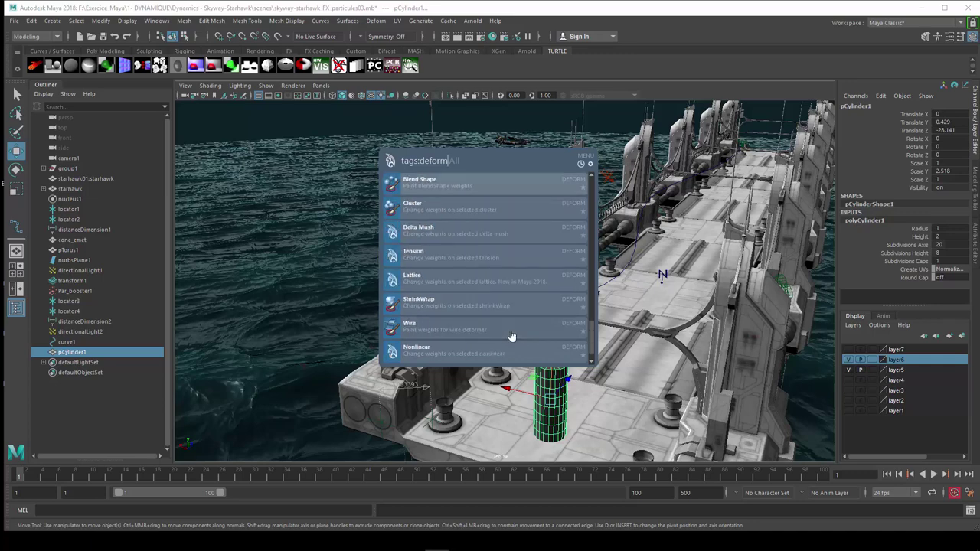
{"action": "scroll", "coordinate": [505, 321], "scroll_direction": "up", "scroll_amount": 3}
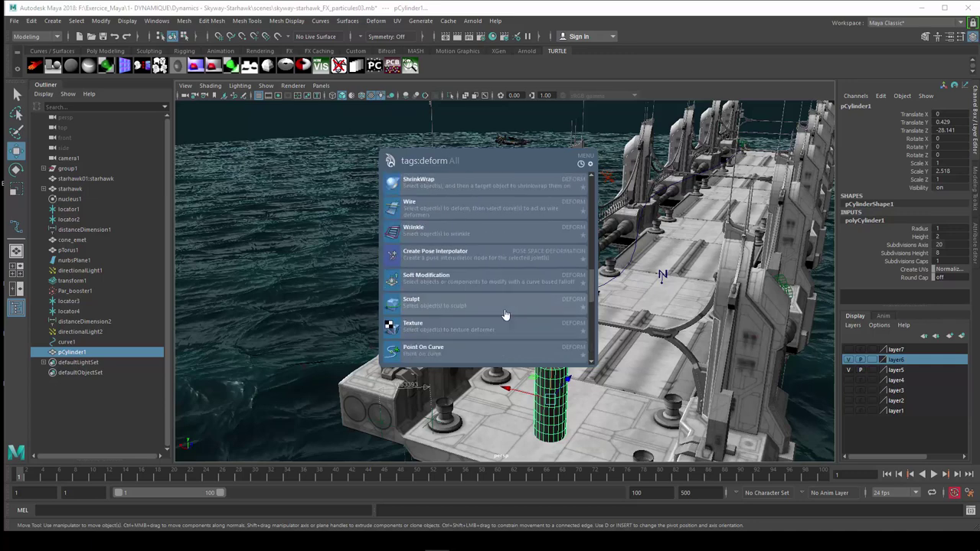
{"action": "scroll", "coordinate": [497, 302], "scroll_direction": "up", "scroll_amount": 3}
{"action": "scroll", "coordinate": [498, 302], "scroll_direction": "up", "scroll_amount": 3}
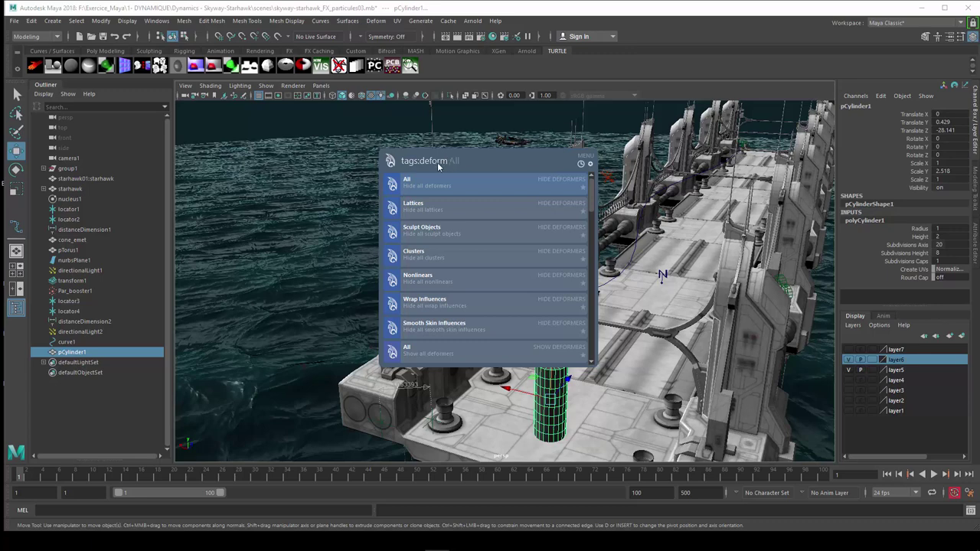
{"action": "key", "text": "BackSpace"}
{"action": "key", "text": "BackSpace"}
{"action": "key", "text": "BackSpace"}
{"action": "key", "text": "BackSpace"}
{"action": "key", "text": "BackSpace"}
{"action": "key", "text": "BackSpace"}
{"action": "key", "text": "BackSpace"}
{"action": "key", "text": "BackSpace"}
{"action": "key", "text": "BackSpace"}
{"action": "key", "text": "BackSpace"}
{"action": "key", "text": "BackSpace"}
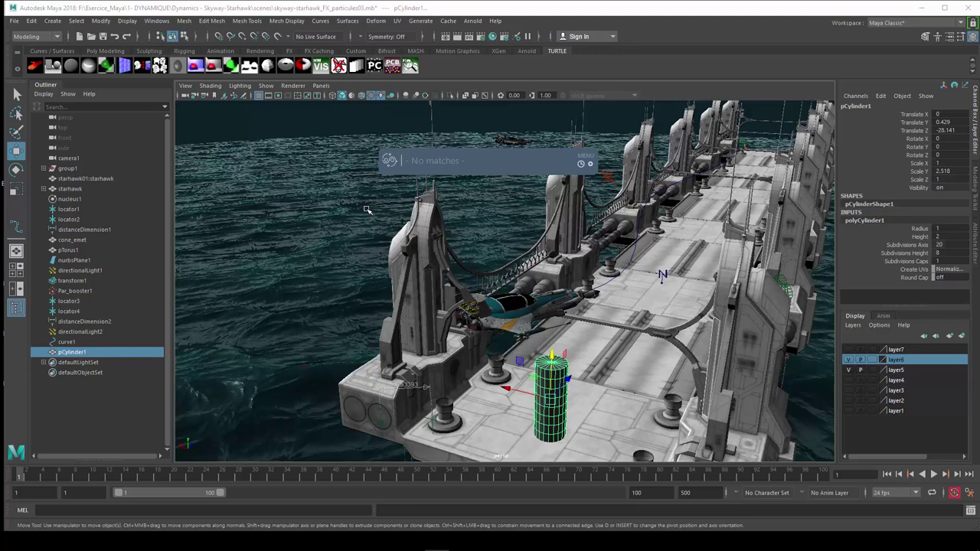
- Add a Nonlinear Bend to pCylinder1 and drag bend1's Curvature to -35.523
{"action": "type", "text": "bend"}
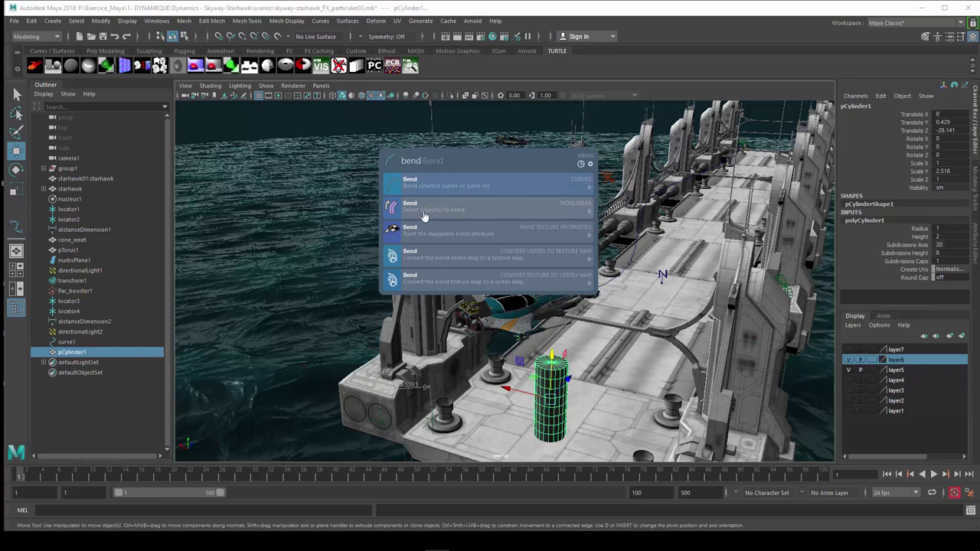
{"action": "left_click", "coordinate": [476, 213]}
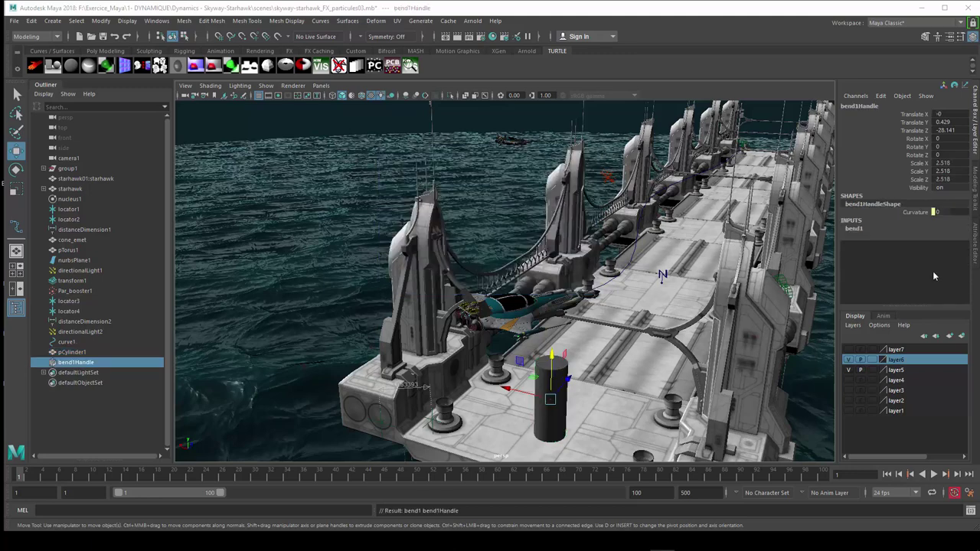
{"action": "left_click", "coordinate": [860, 228]}
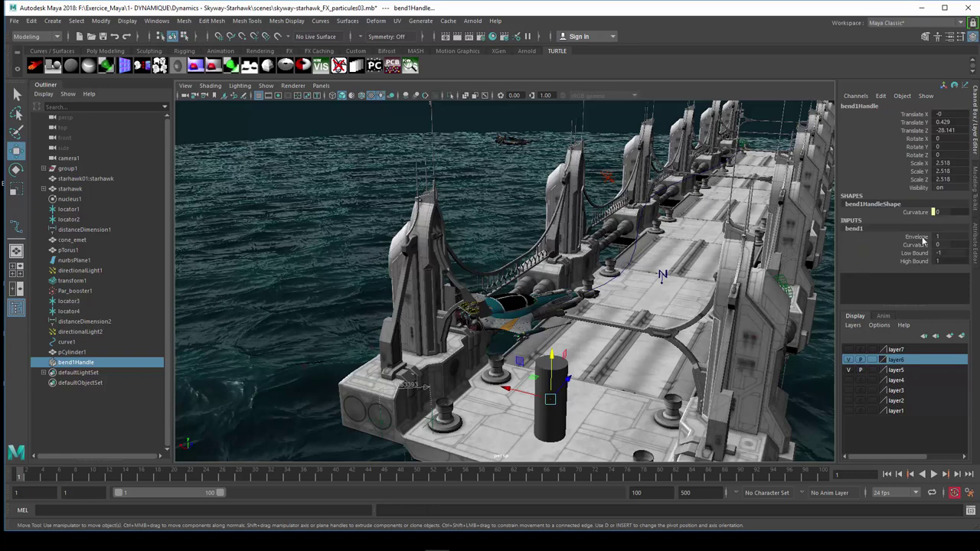
{"action": "left_click", "coordinate": [922, 237]}
{"action": "left_click", "coordinate": [917, 245]}
{"action": "middle_click_drag", "start_coordinate": [705, 254], "coordinate": [695, 266]}
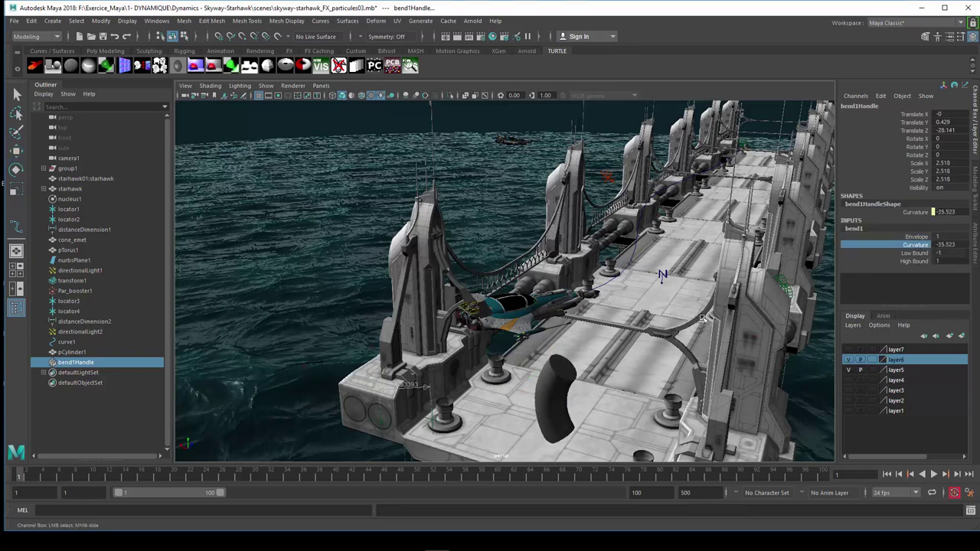
{"action": "mouse_move", "coordinate": [555, 398]}
{"action": "left_mouse_down", "text": "alt"}
{"action": "mouse_move", "coordinate": [533, 409]}
{"action": "mouse_move", "coordinate": [533, 352]}
{"action": "left_mouse_up", "text": "alt"}
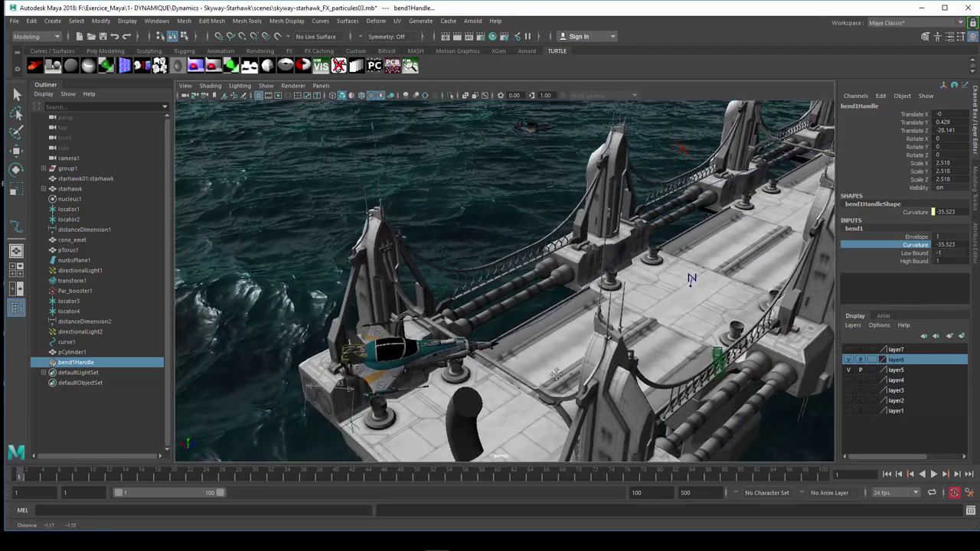
{"action": "scroll", "coordinate": [533, 352], "scroll_direction": "up", "scroll_amount": 3}
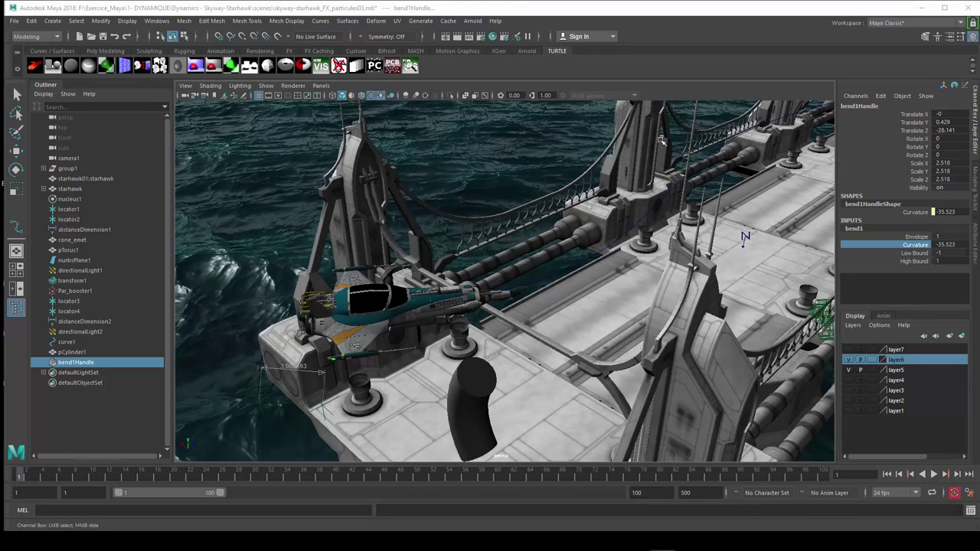
{"action": "left_click", "coordinate": [711, 98]}
{"action": "key", "text": "Tab"}
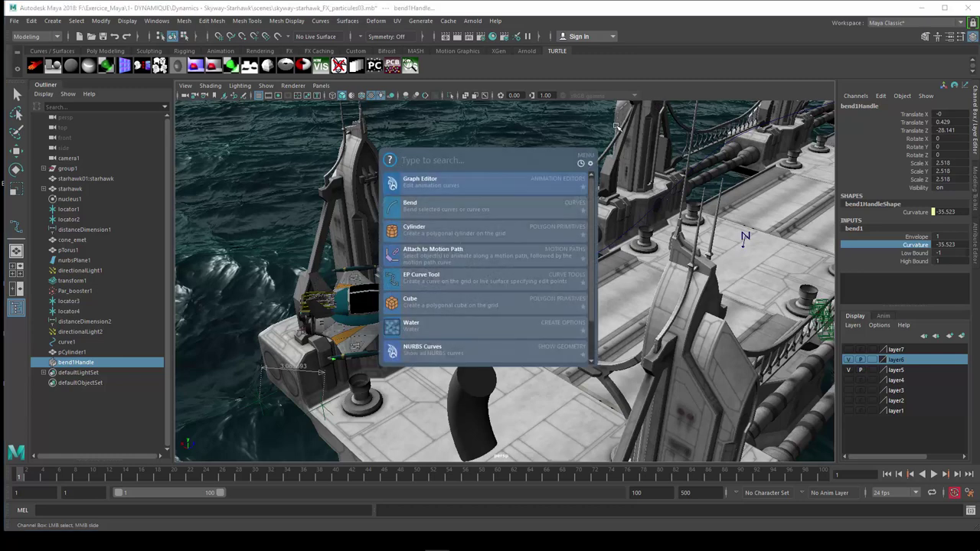
{"action": "type", "text": "outil"}
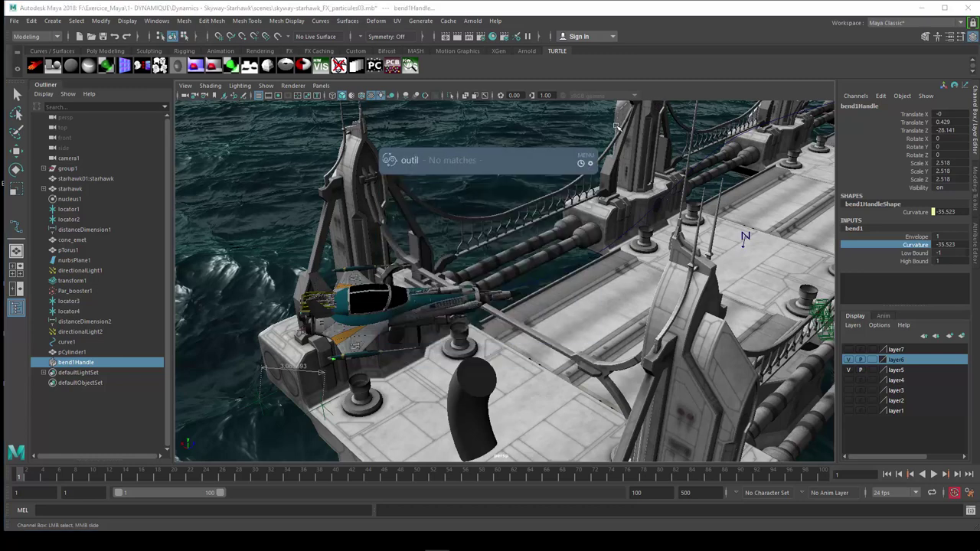
{"action": "key", "text": "BackSpace"}
{"action": "key", "text": "BackSpace"}
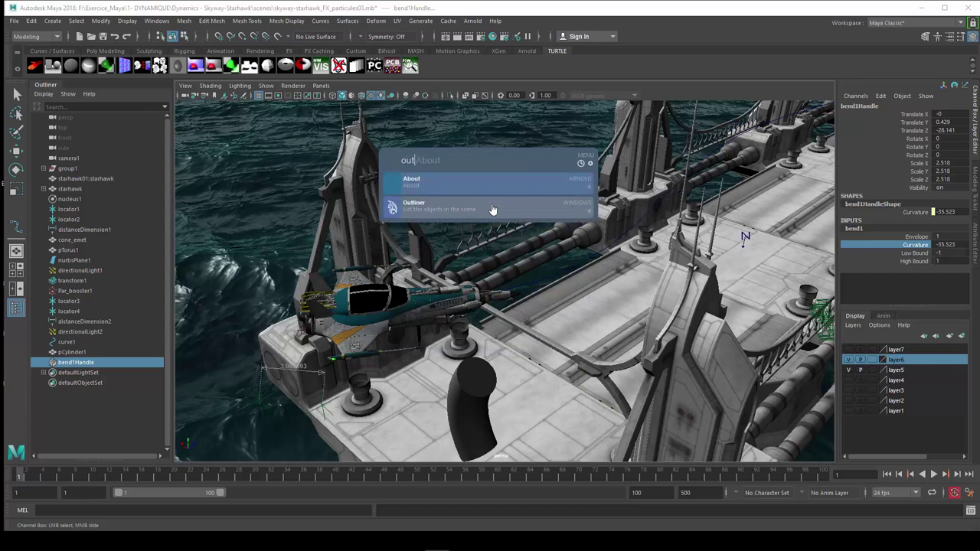
{"action": "key", "text": "BackSpace"}
{"action": "key", "text": "BackSpace"}
{"action": "key", "text": "BackSpace"}
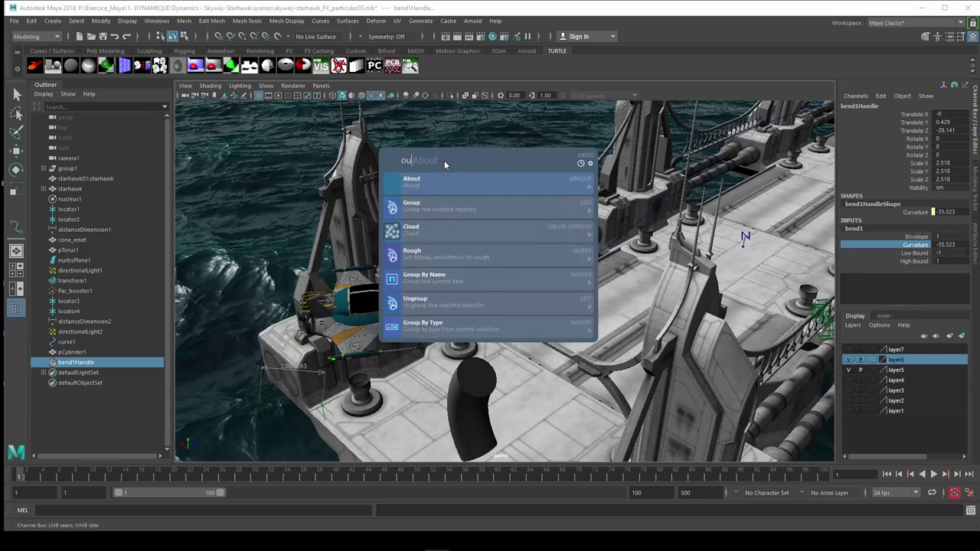
{"action": "type", "text": "tra"}
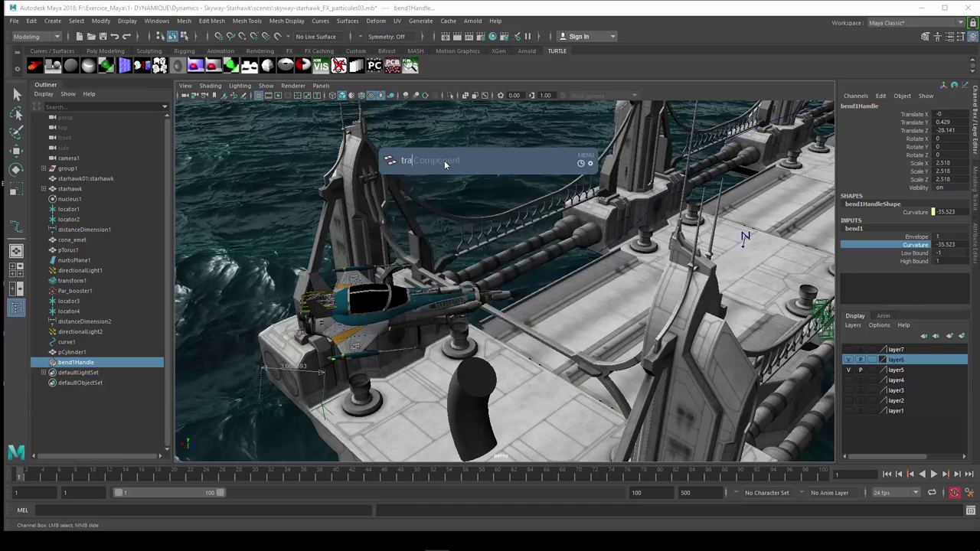
{"action": "type", "text": "x"}
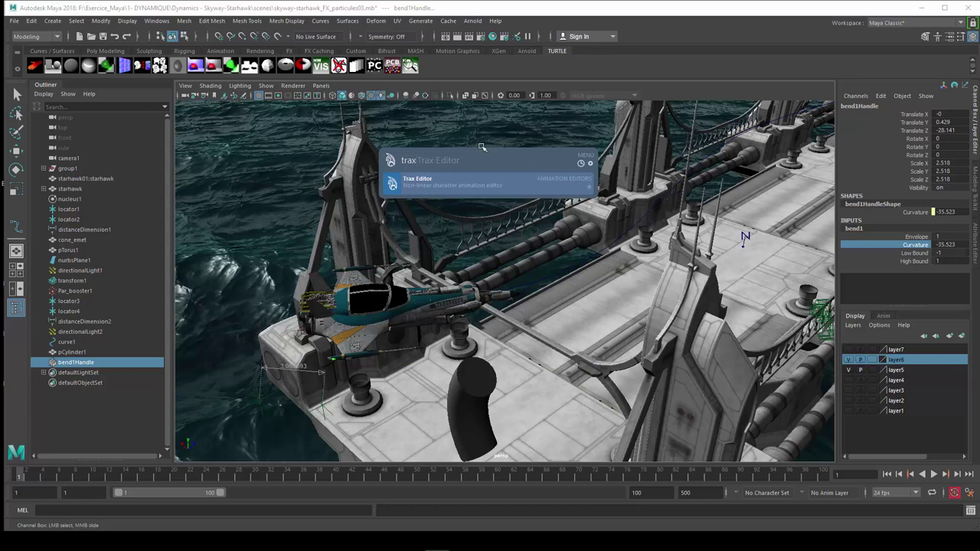
{"action": "left_click", "coordinate": [472, 190]}
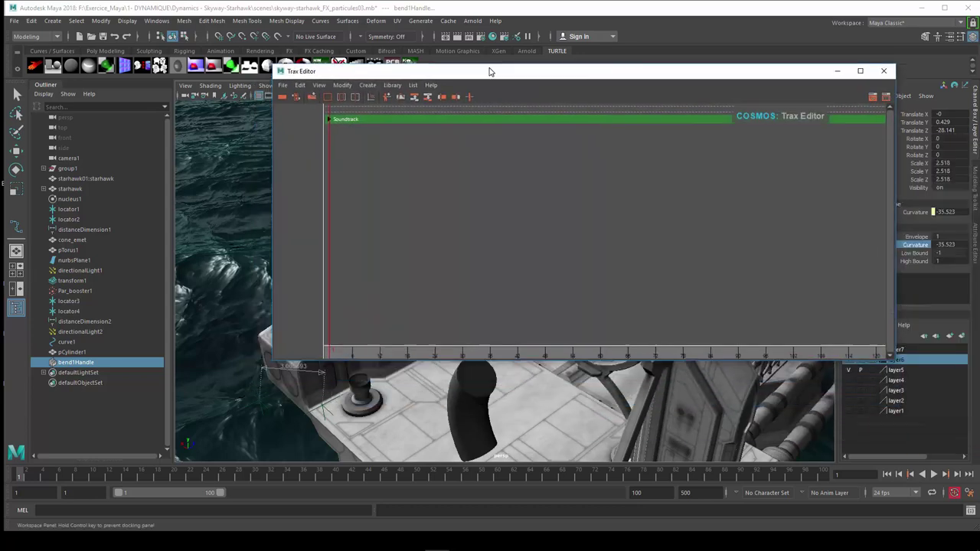
{"action": "left_click_drag", "start_coordinate": [490, 72], "coordinate": [428, 79]}
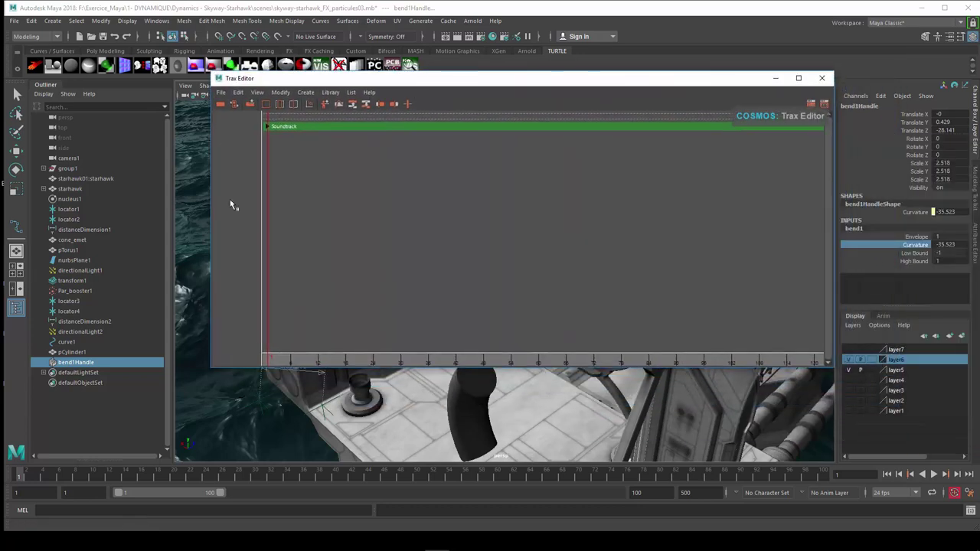
{"action": "left_click", "coordinate": [821, 77]}
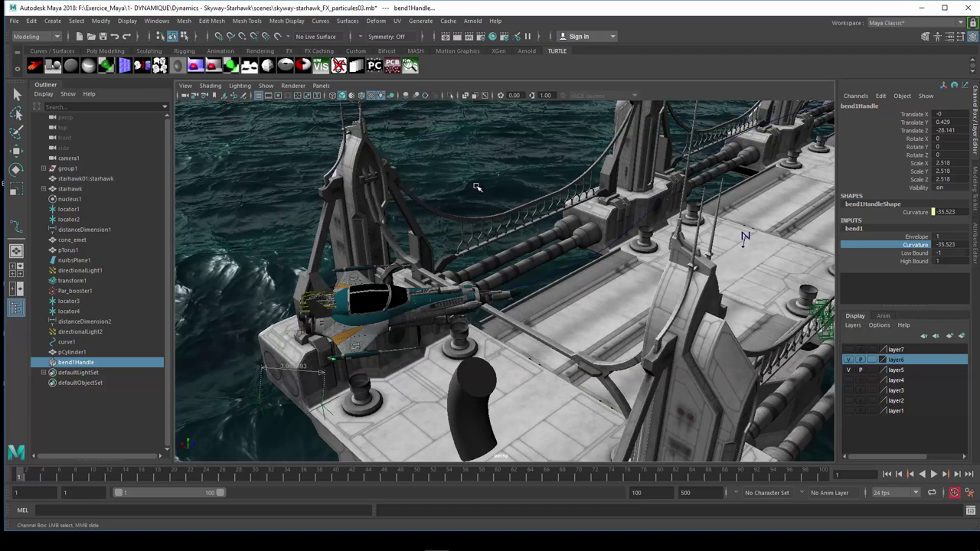
{"action": "key", "text": "ctrl+Tab"}
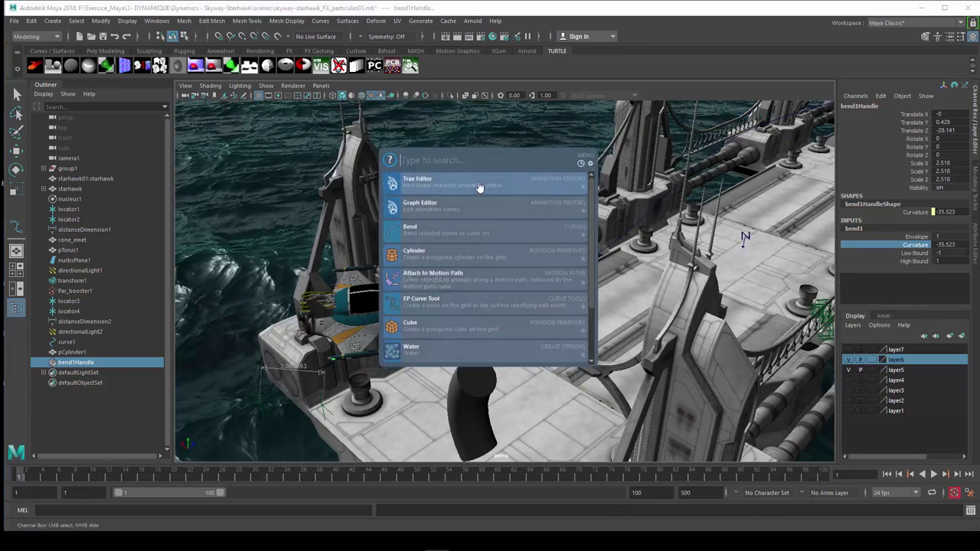
{"action": "type", "text": "node edi"}
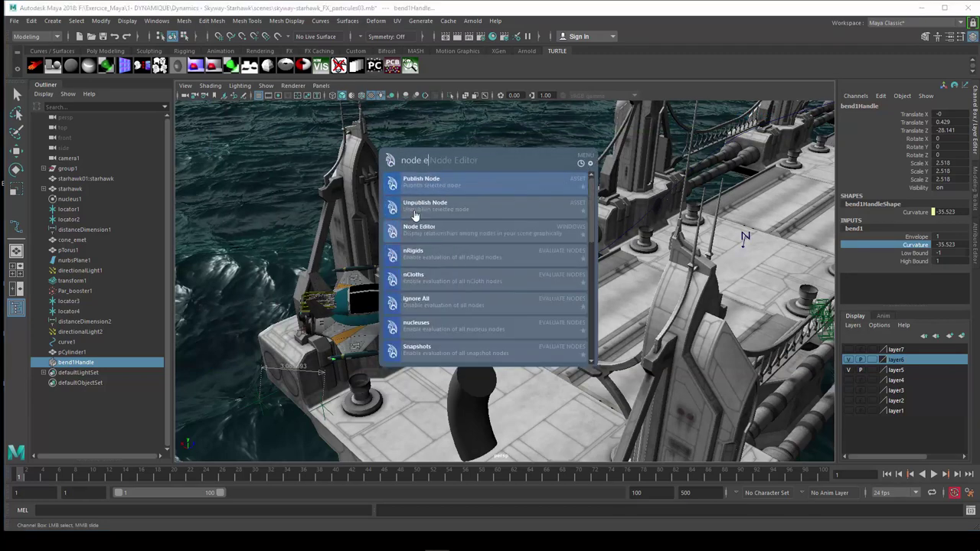
{"action": "left_click", "coordinate": [421, 184]}
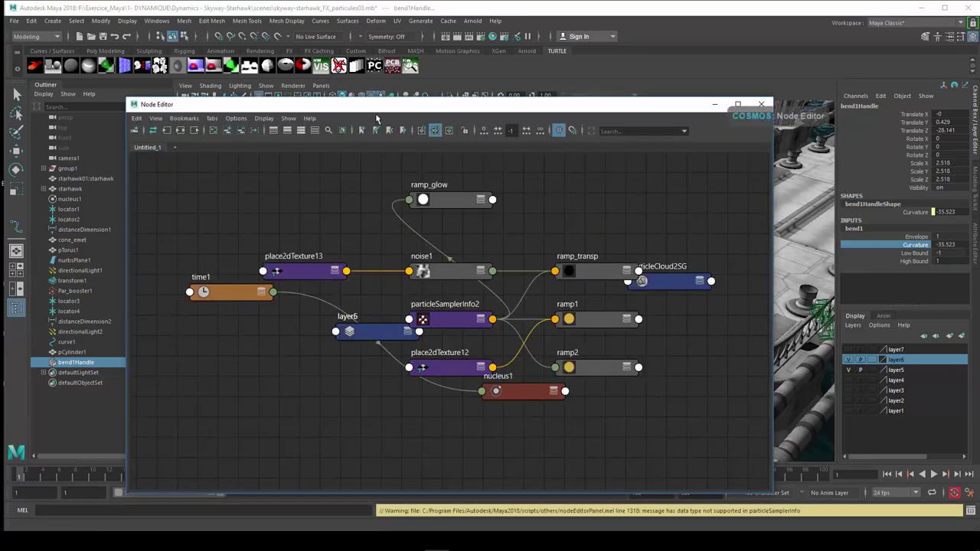
{"action": "left_click_drag", "start_coordinate": [389, 113], "coordinate": [463, 77]}
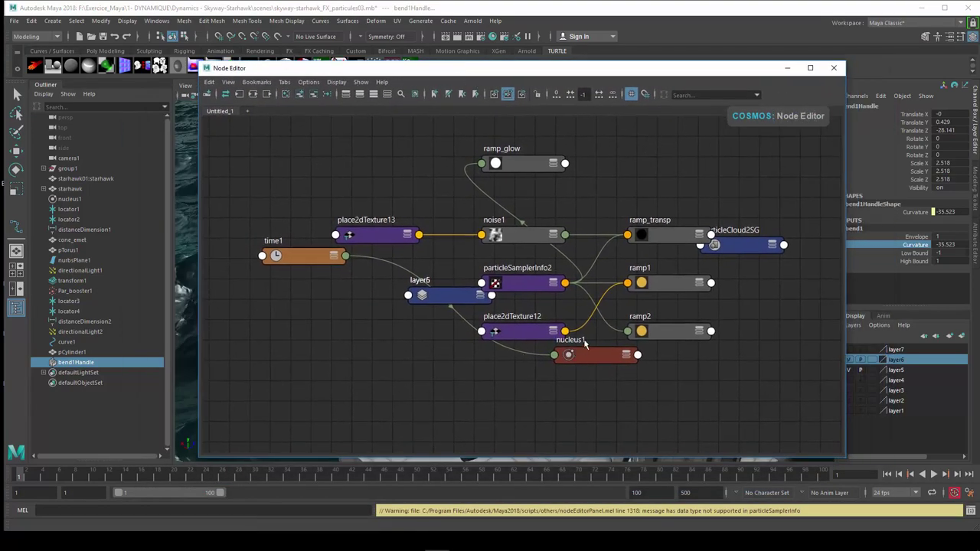
{"action": "left_click_drag", "start_coordinate": [612, 323], "coordinate": [624, 330]}
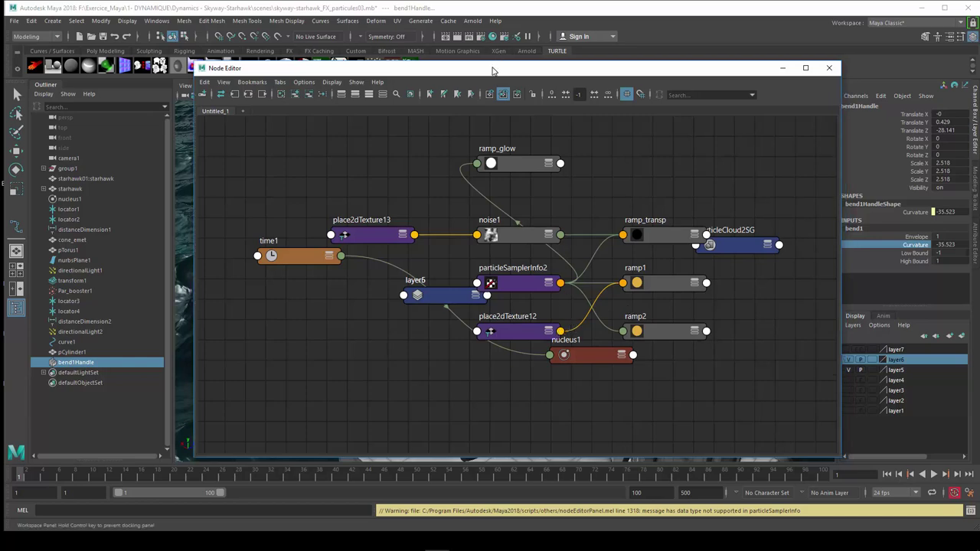
{"action": "left_click_drag", "start_coordinate": [499, 69], "coordinate": [450, 63]}
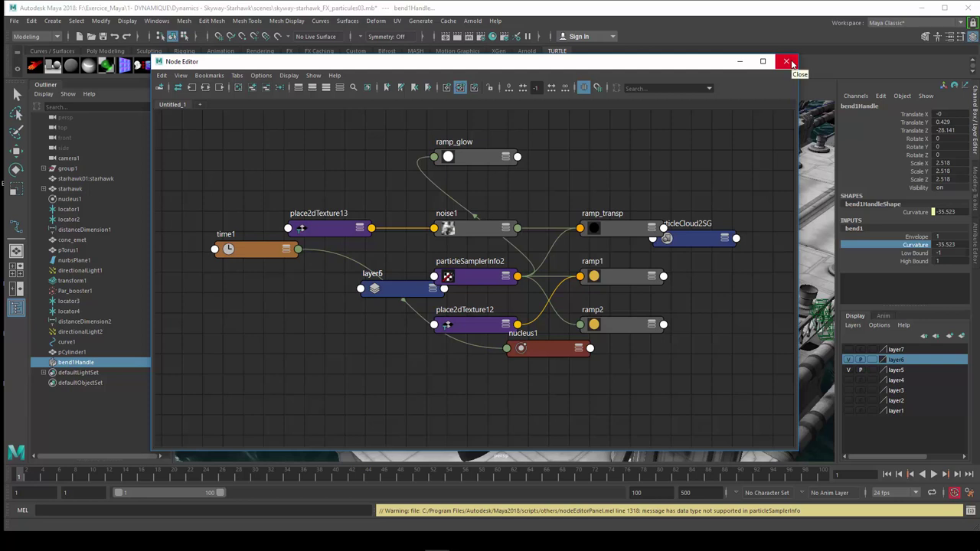
{"action": "left_click_drag", "start_coordinate": [703, 61], "coordinate": [673, 64]}
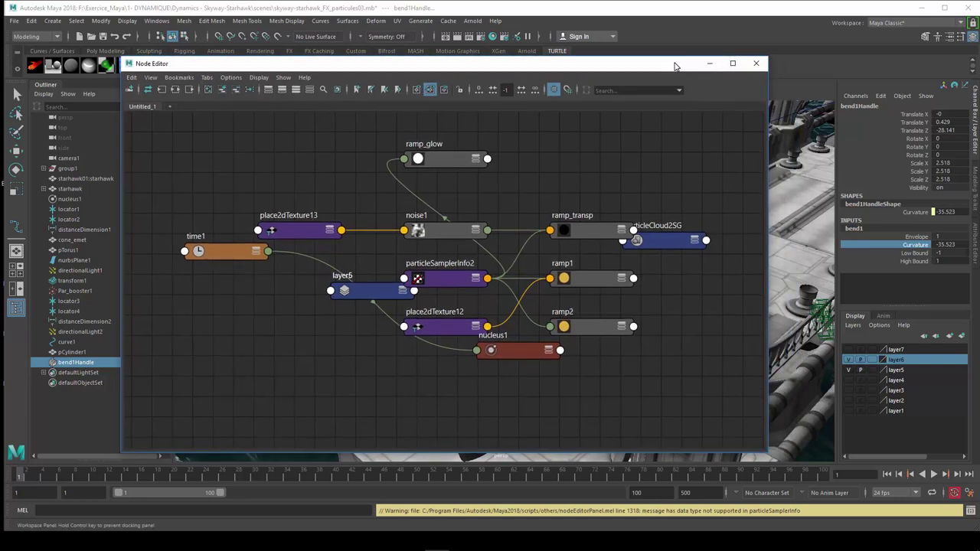
{"action": "left_click", "coordinate": [756, 64]}
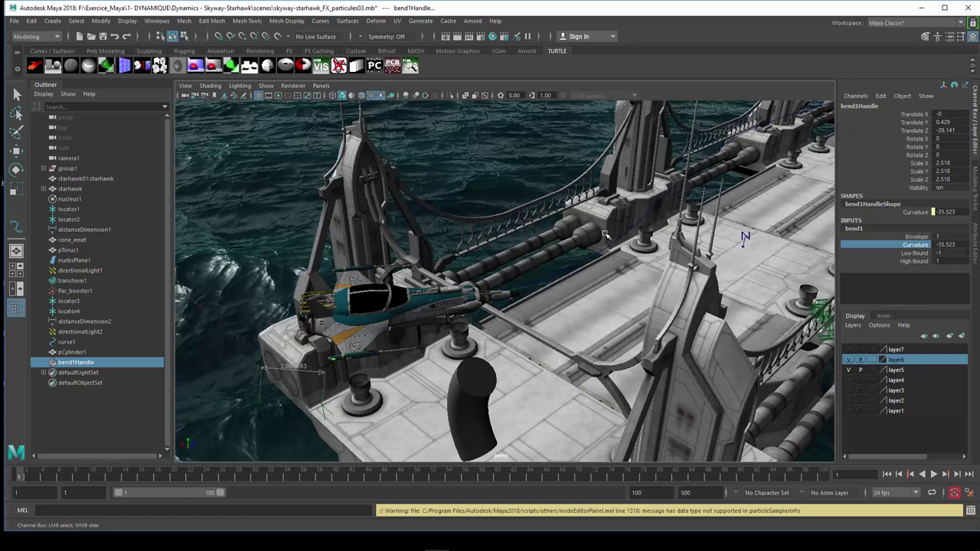
- Tumble the camera up over the bridge to look along the whole skyway from above
{"action": "left_click_drag", "start_coordinate": [604, 235], "coordinate": [581, 303], "text": "alt"}
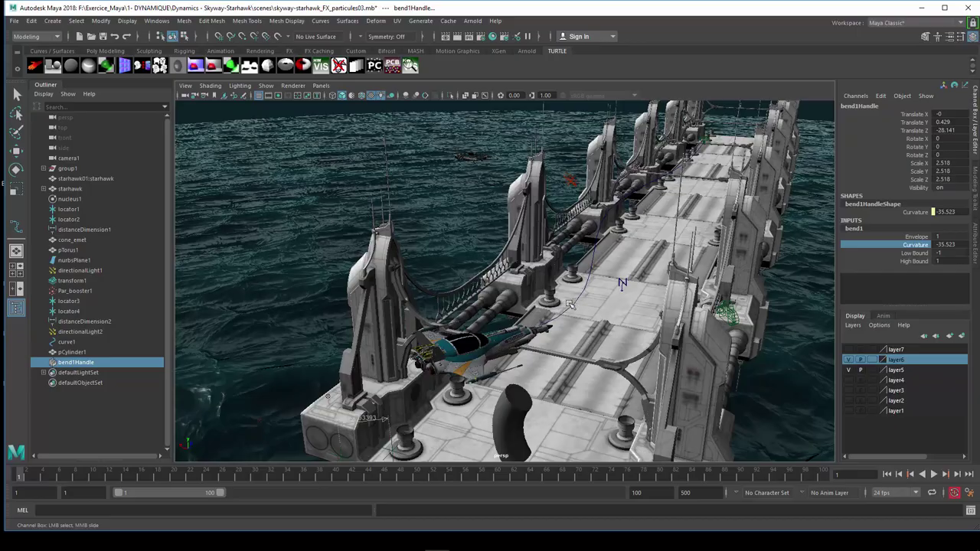
{"action": "mouse_move", "coordinate": [601, 298]}
{"action": "left_mouse_down", "text": "alt"}
{"action": "mouse_move", "coordinate": [546, 292]}
{"action": "mouse_move", "coordinate": [619, 339]}
{"action": "mouse_move", "coordinate": [617, 349]}
{"action": "mouse_move", "coordinate": [625, 278]}
{"action": "mouse_move", "coordinate": [581, 307]}
{"action": "left_mouse_up", "text": "alt"}
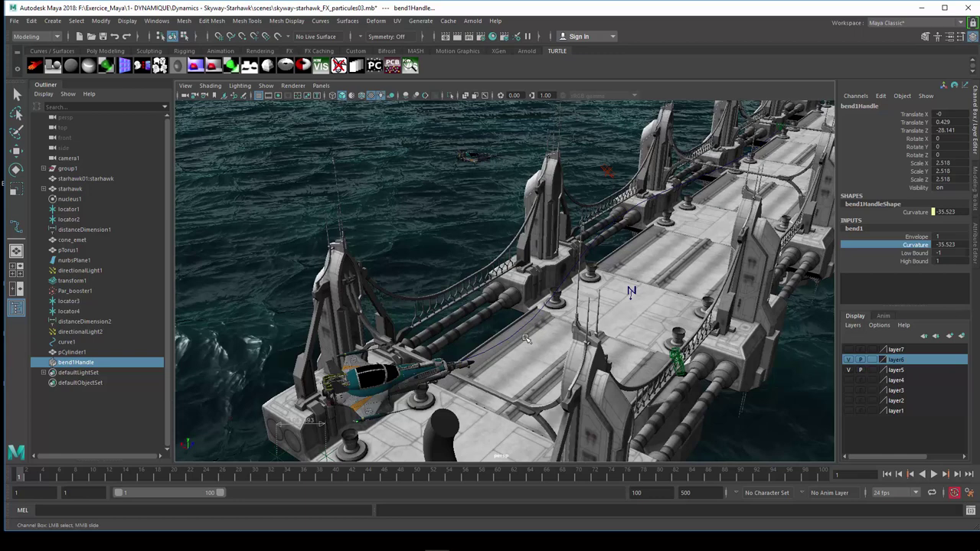
- Open the Cosmos ActionList from the launcher menu and dock it on the right of the layout
{"action": "key", "text": "Tab"}
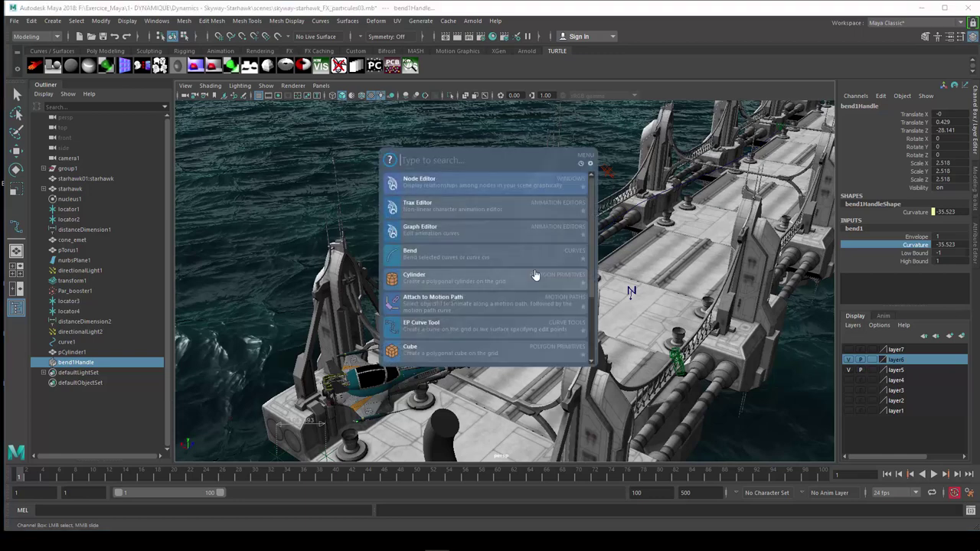
{"action": "left_click", "coordinate": [583, 157]}
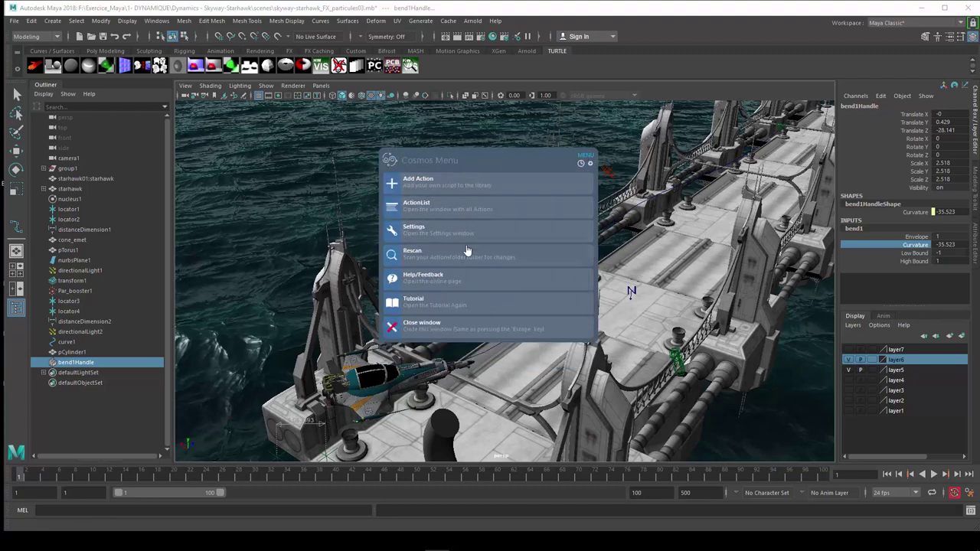
{"action": "left_click", "coordinate": [421, 208]}
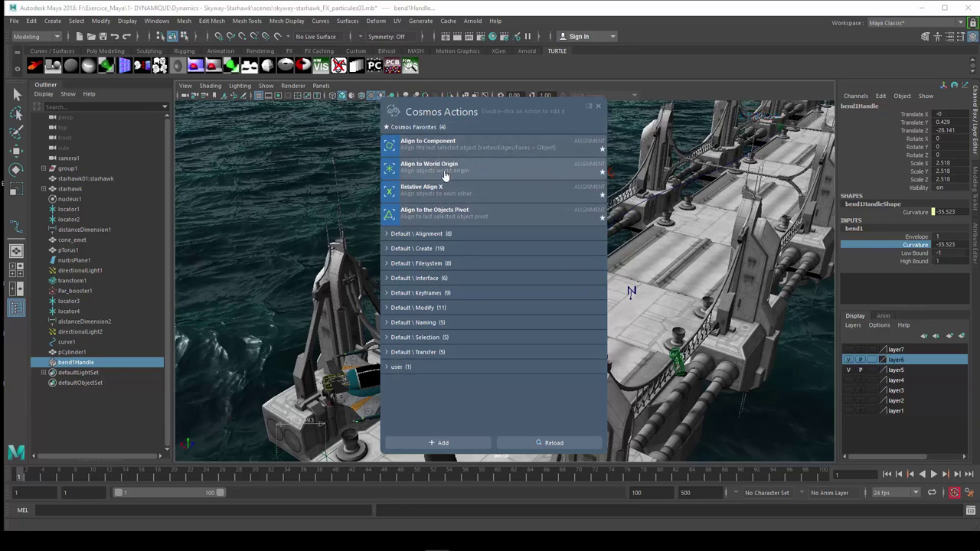
{"action": "left_click", "coordinate": [591, 108]}
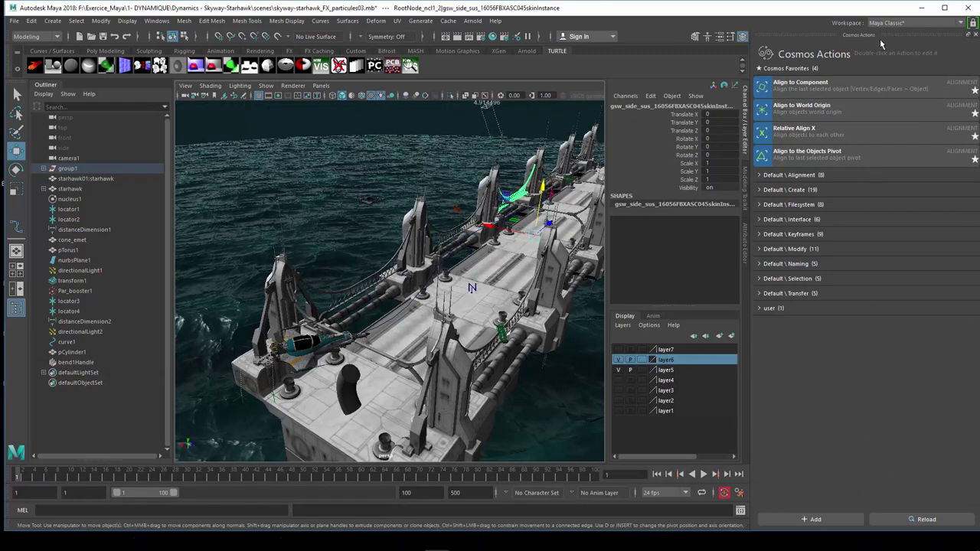
- Undock Cosmos Actions into a floating window, reopen it, and position it over the viewport
{"action": "mouse_move", "coordinate": [900, 38]}
{"action": "left_mouse_down"}
{"action": "mouse_move", "coordinate": [898, 46]}
{"action": "mouse_move", "coordinate": [778, 48]}
{"action": "left_mouse_up"}
{"action": "left_click_drag", "start_coordinate": [708, 48], "coordinate": [795, 101]}
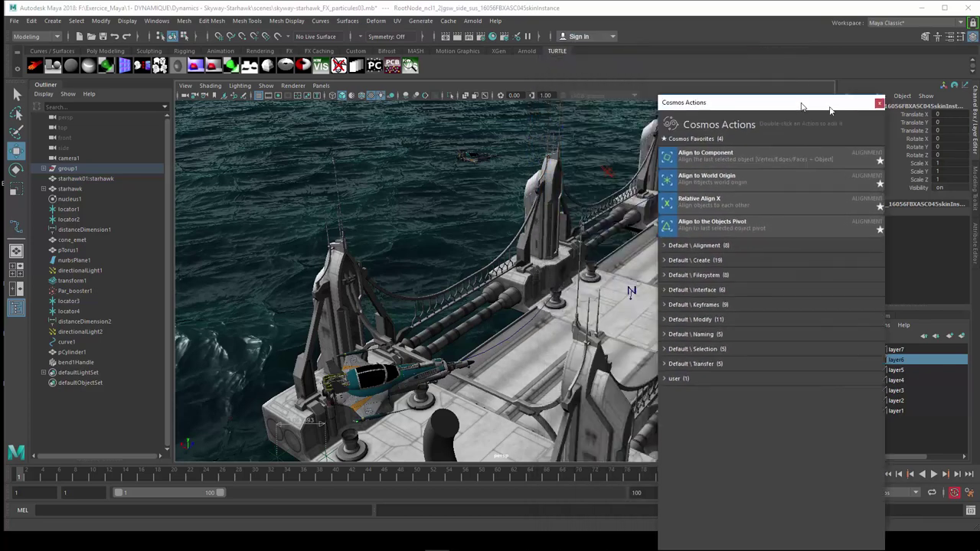
{"action": "left_click", "coordinate": [631, 291]}
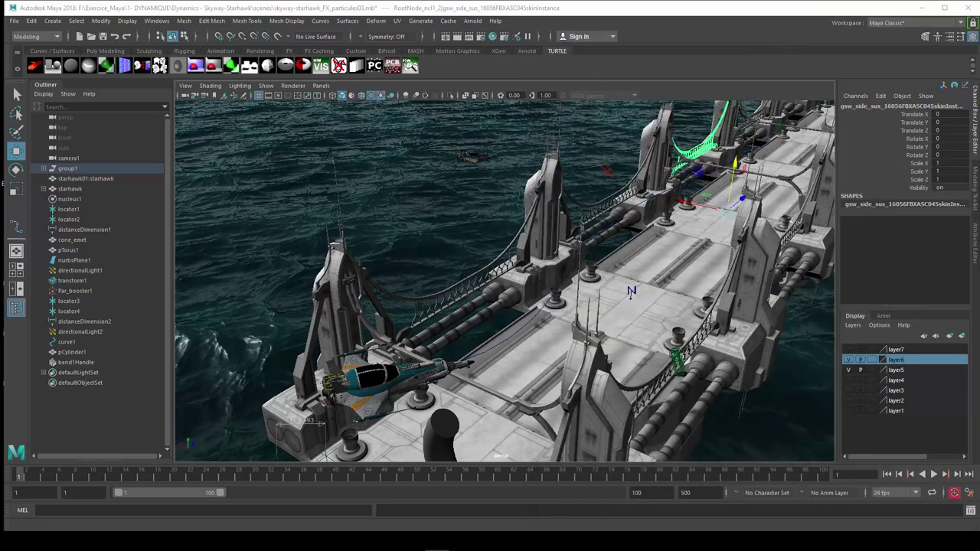
{"action": "key", "text": "Tab"}
{"action": "left_click_drag", "start_coordinate": [912, 44], "coordinate": [757, 76]}
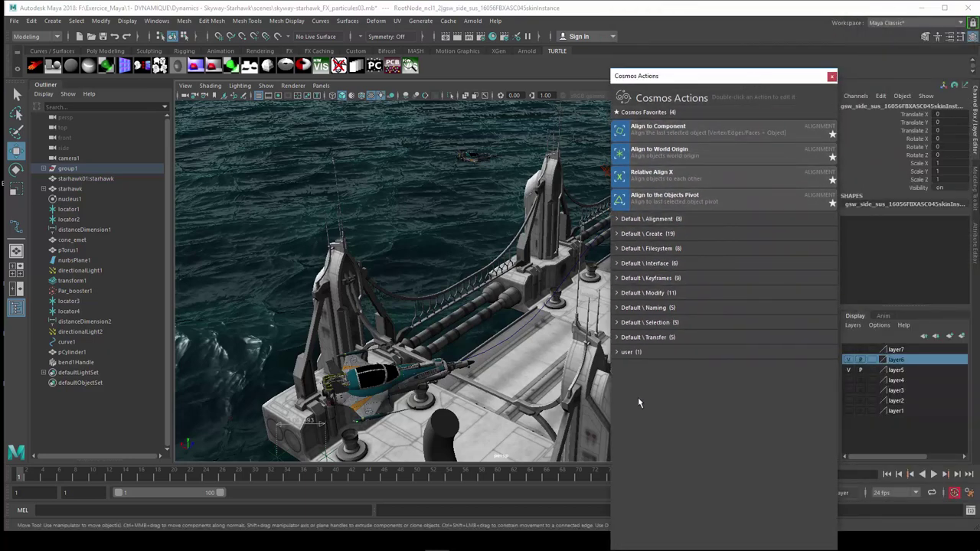
{"action": "left_click_drag", "start_coordinate": [686, 79], "coordinate": [662, 54]}
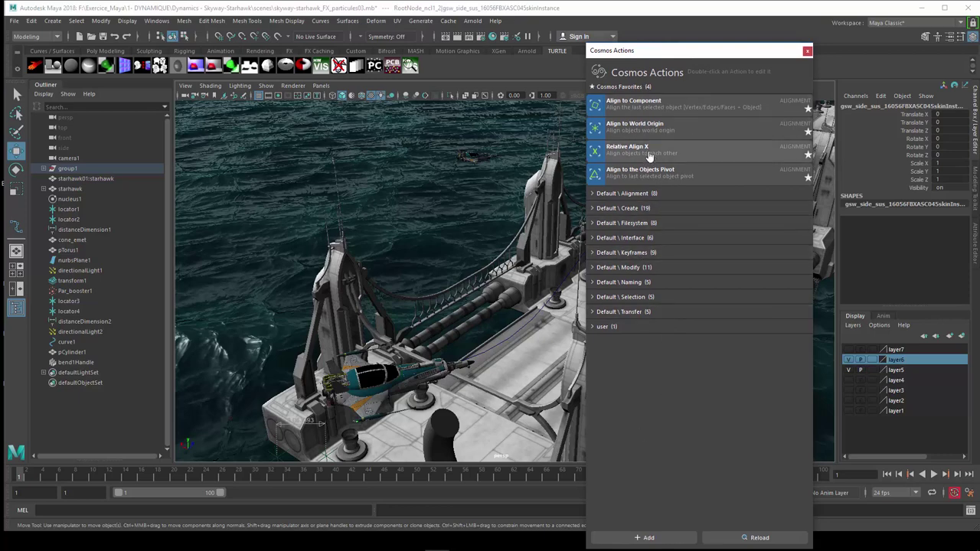
- Expand and collapse the user group, then show the Modeling Toolkit instead of the Channel Box
{"action": "left_click", "coordinate": [595, 327]}
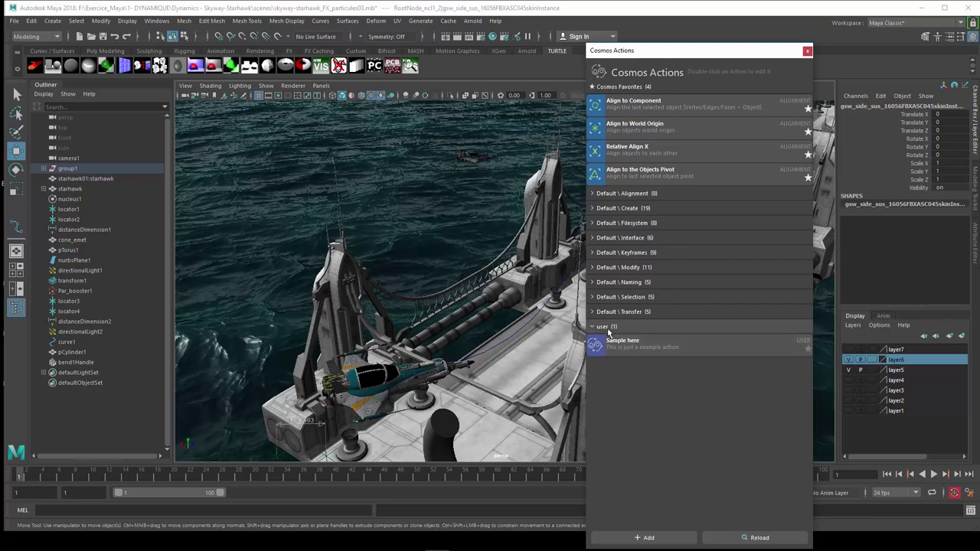
{"action": "left_click", "coordinate": [595, 327]}
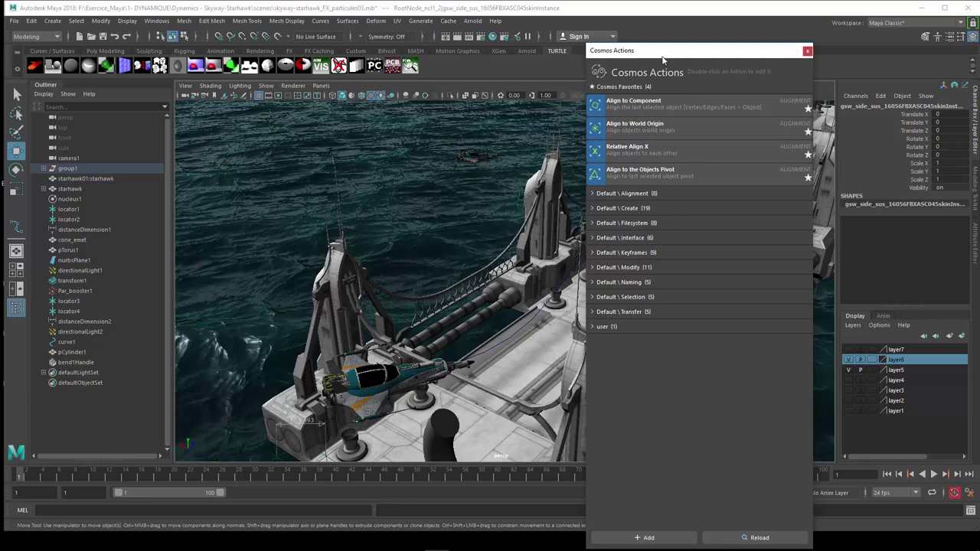
{"action": "mouse_move", "coordinate": [661, 52]}
{"action": "left_mouse_down"}
{"action": "mouse_move", "coordinate": [656, 35]}
{"action": "mouse_move", "coordinate": [656, 100]}
{"action": "mouse_move", "coordinate": [645, 81]}
{"action": "mouse_move", "coordinate": [560, 76]}
{"action": "left_mouse_up"}
{"action": "left_click", "coordinate": [975, 205]}
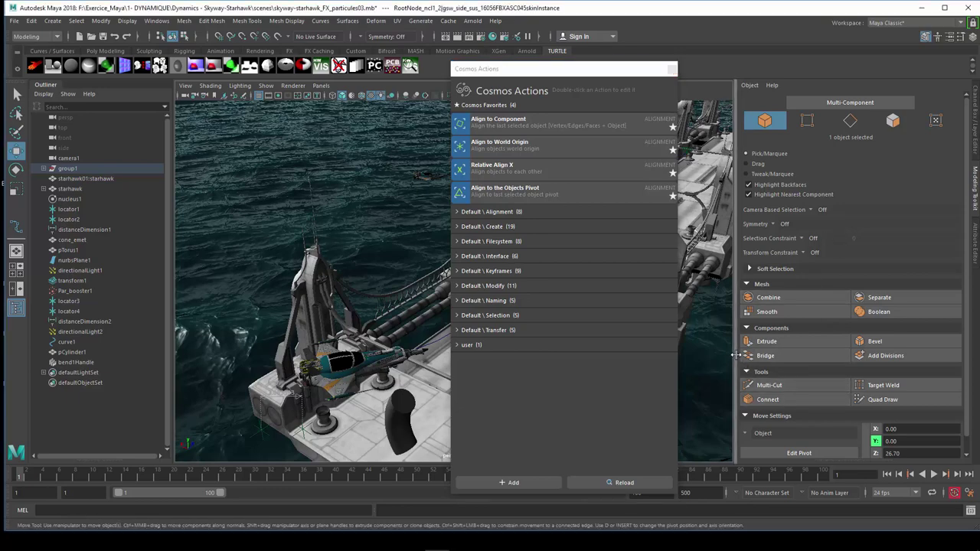
- Narrow the Modeling Toolkit to widen the viewport, reposition Cosmos Actions, then close it with Escape
{"action": "left_click_drag", "start_coordinate": [728, 357], "coordinate": [816, 359]}
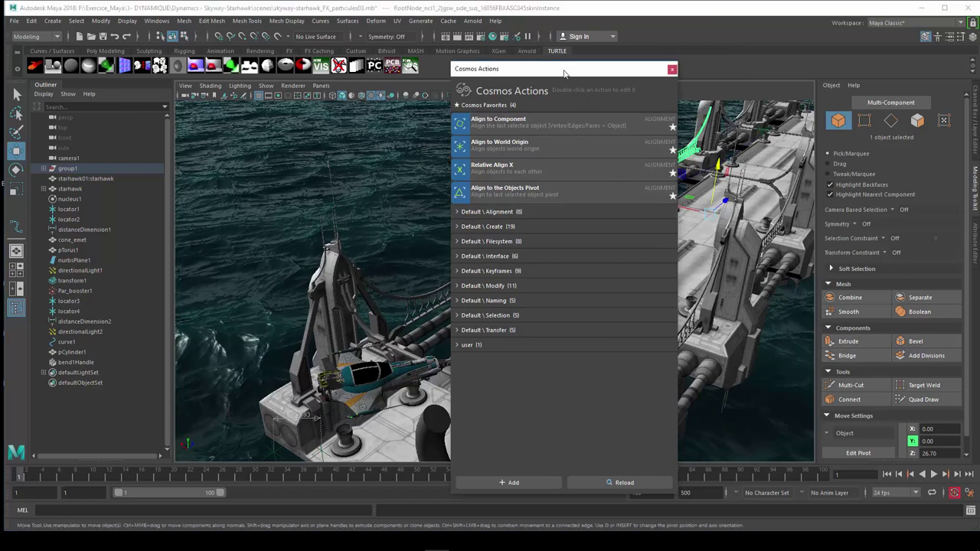
{"action": "left_click_drag", "start_coordinate": [567, 69], "coordinate": [710, 78]}
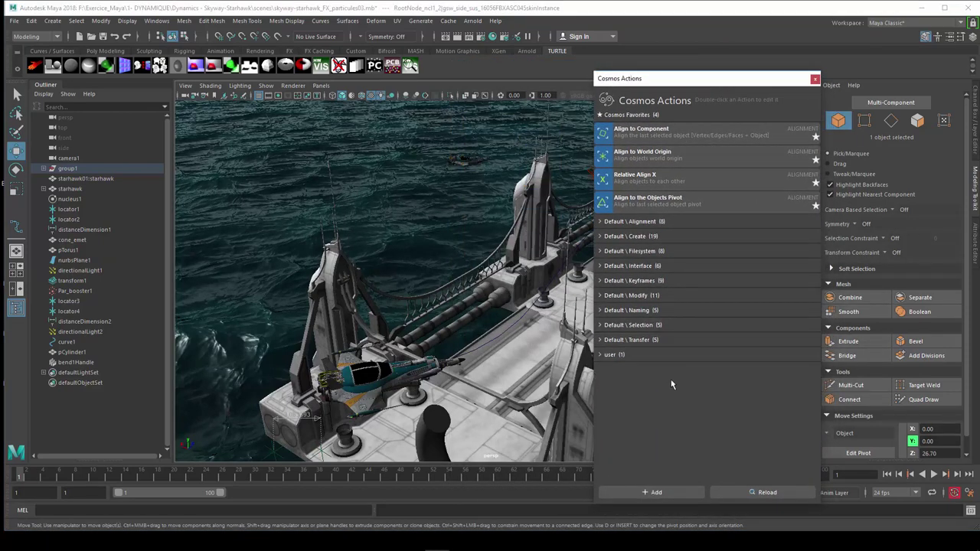
{"action": "left_click_drag", "start_coordinate": [675, 80], "coordinate": [645, 73]}
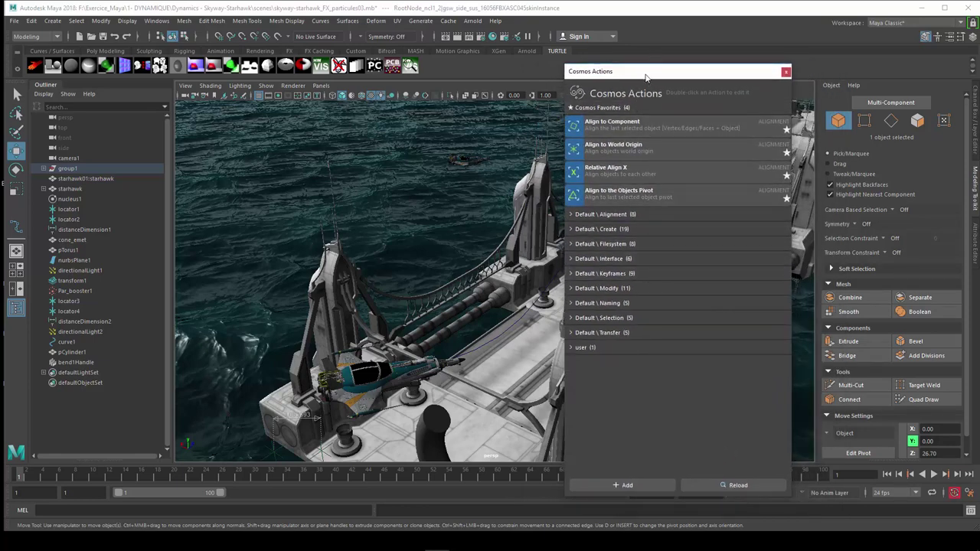
{"action": "key", "text": "Escape"}
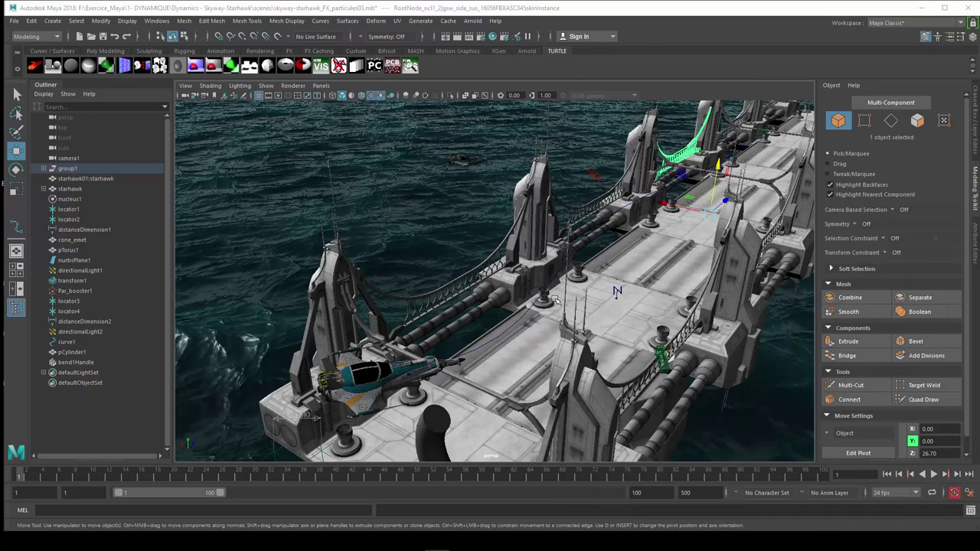